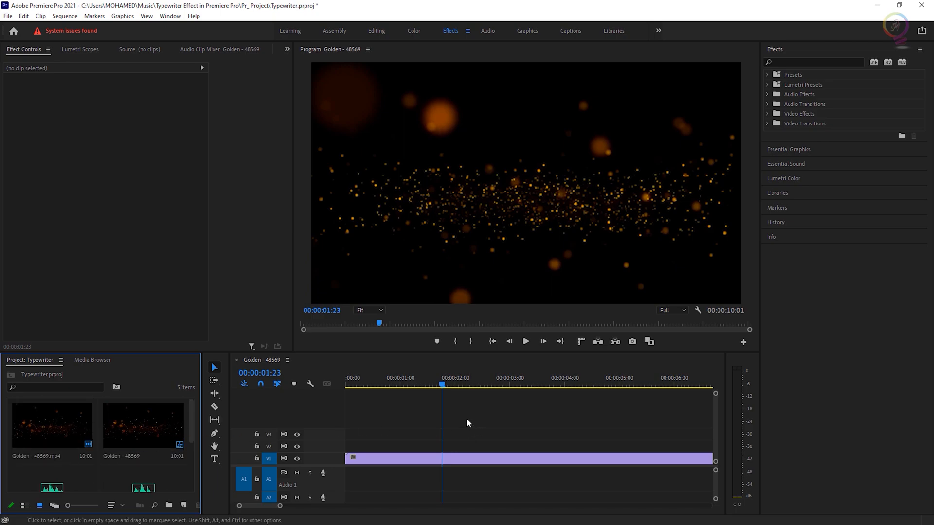
Create a text layer over the video reading "EVERYTHING ps" with the Type tool.
click(214, 461)
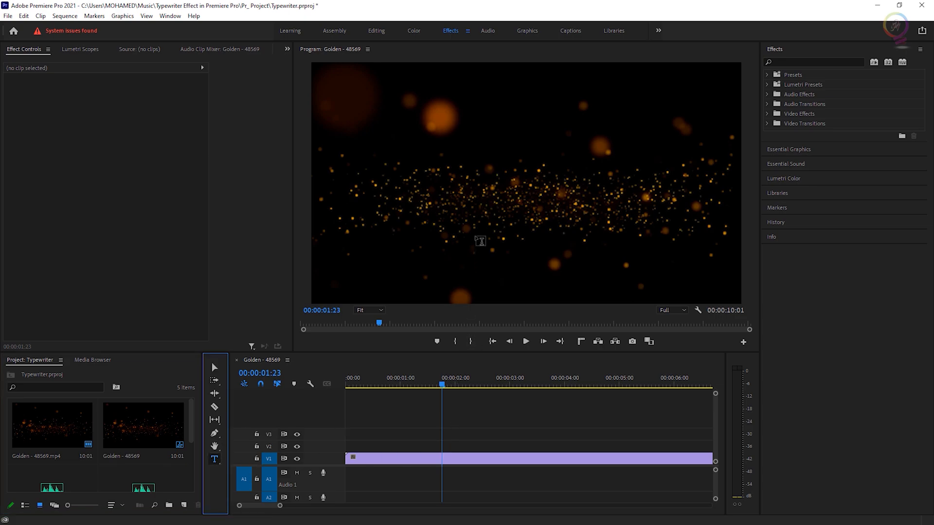
click(435, 197)
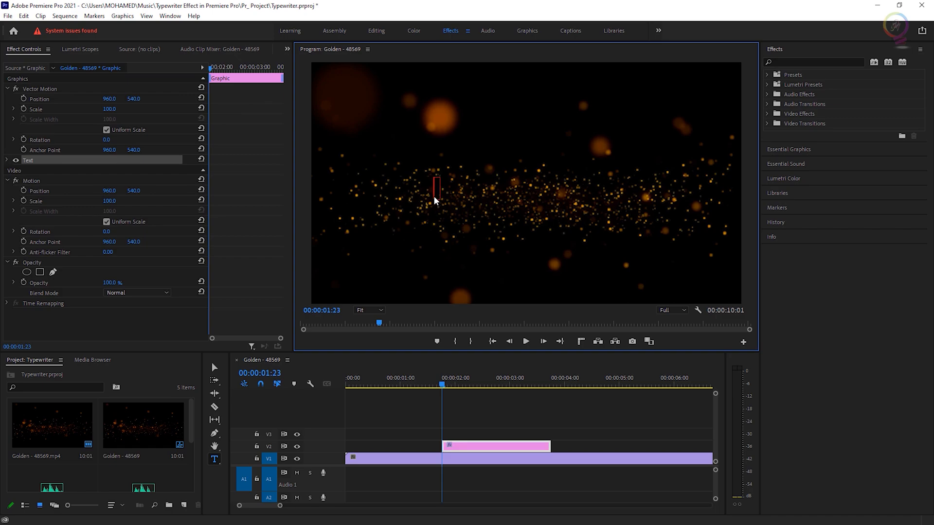
text(EVE)
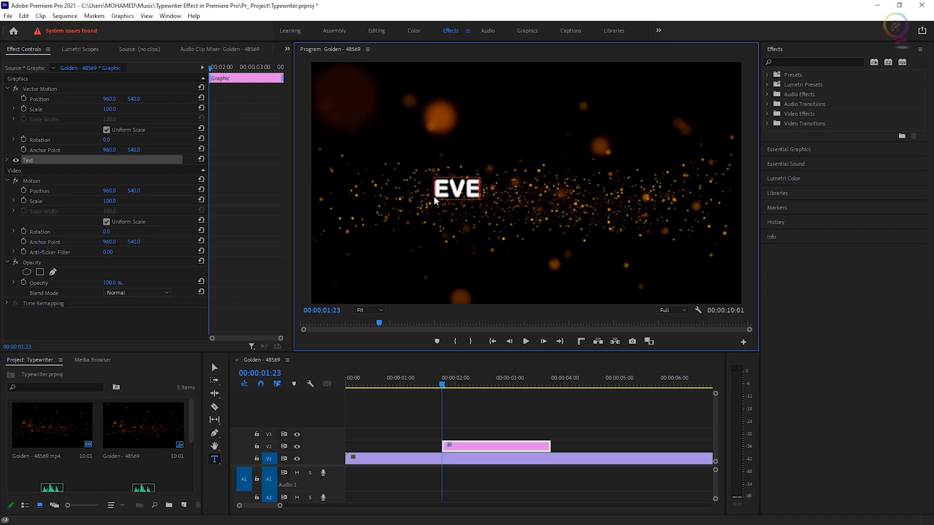
text(RYTHING)
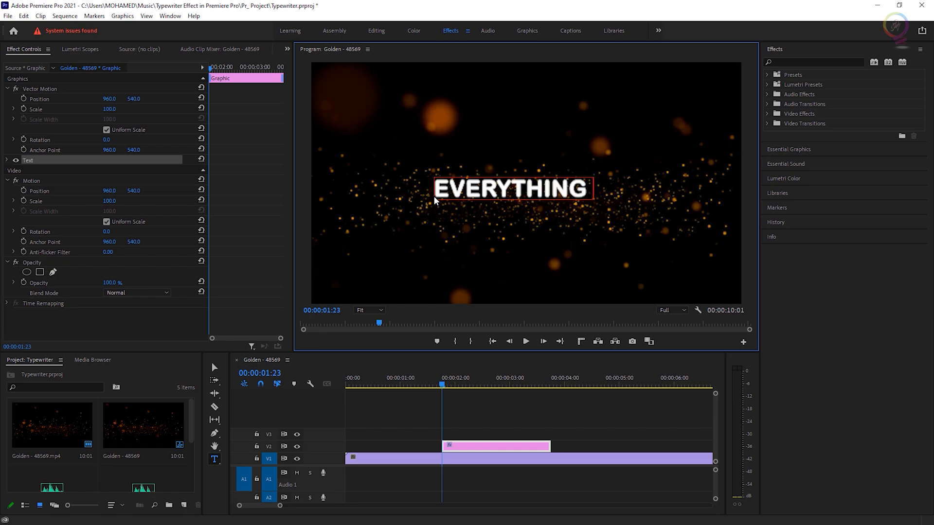
text( ps)
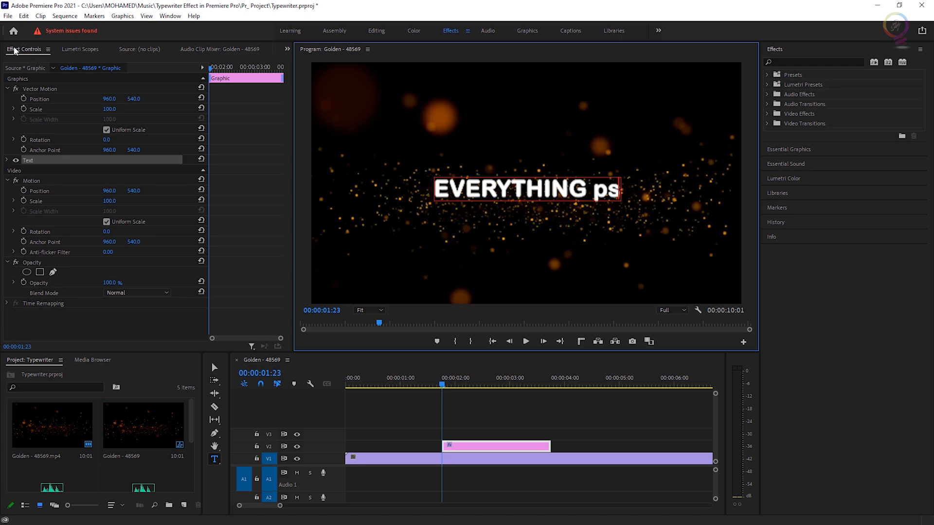
Open Effect Controls and expand the text layer's source text properties to review its font settings.
click(170, 16)
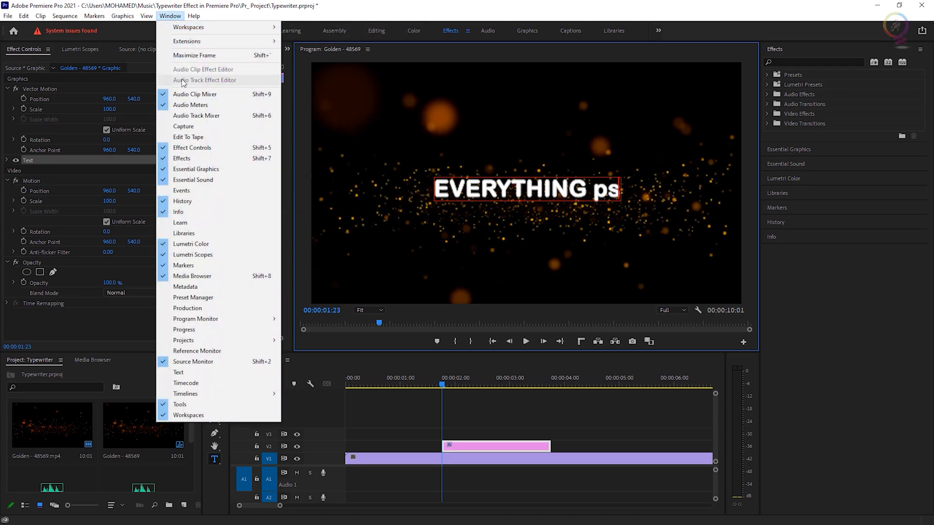
click(241, 147)
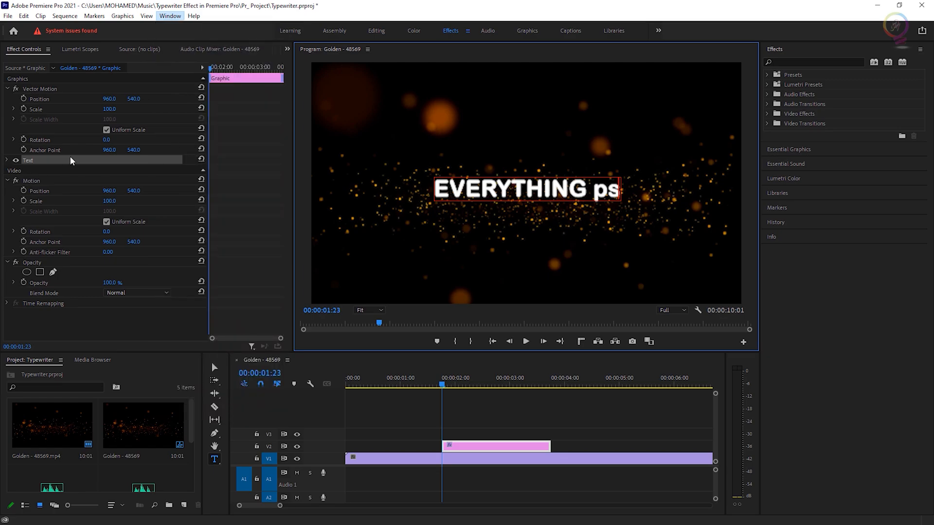
click(6, 161)
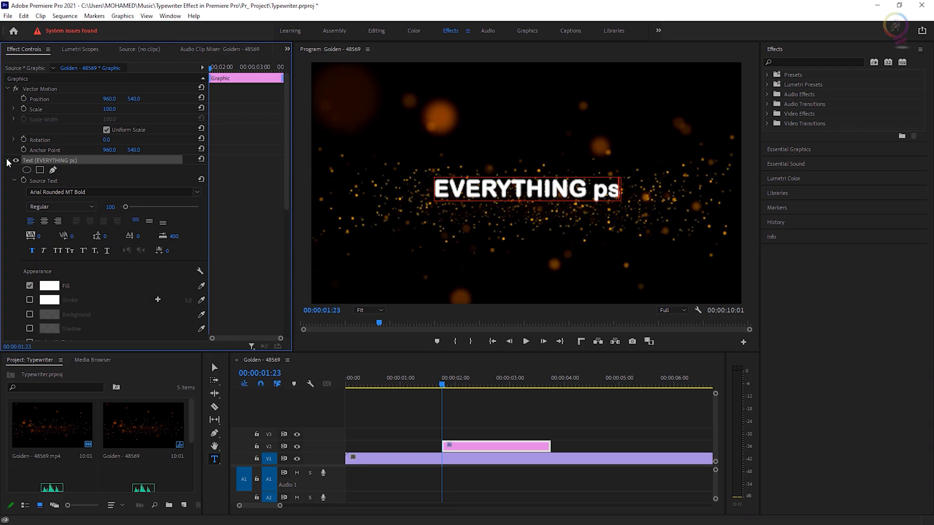
click(197, 192)
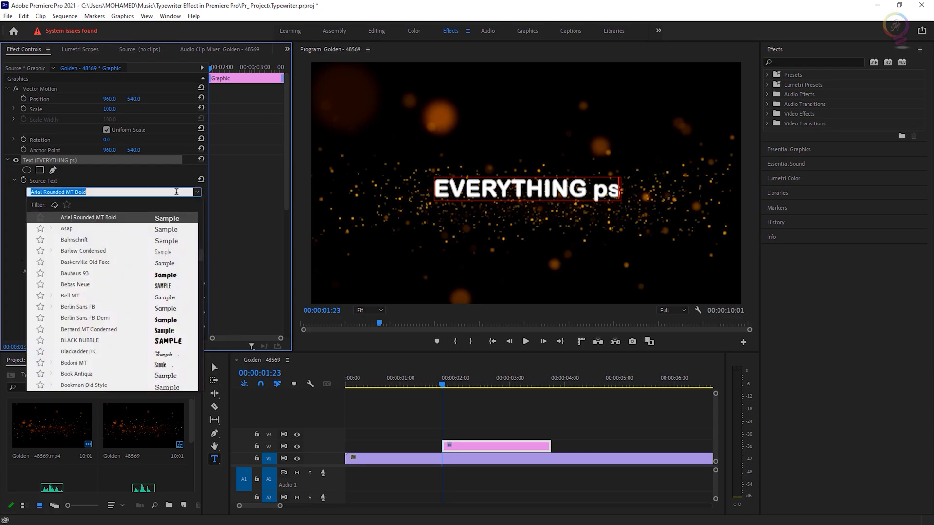
click(198, 193)
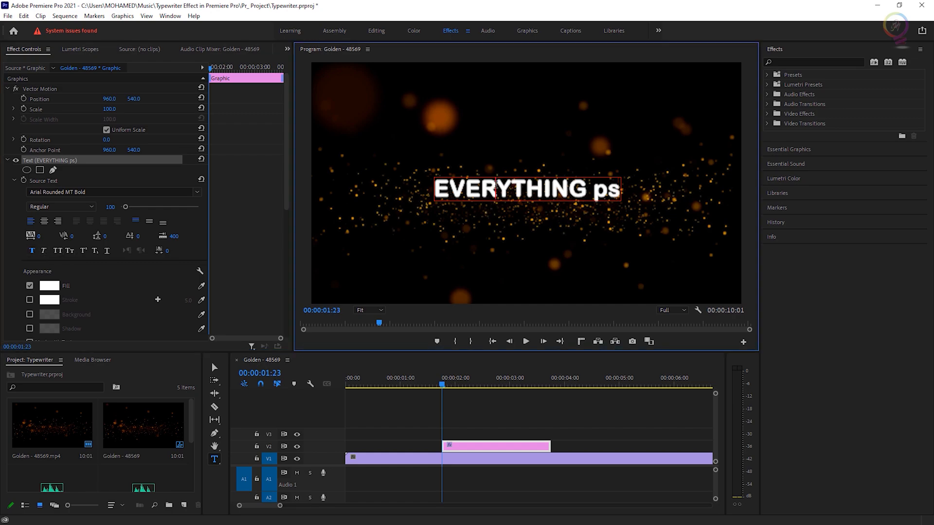
double_click(495, 184)
key(ctrl+a)
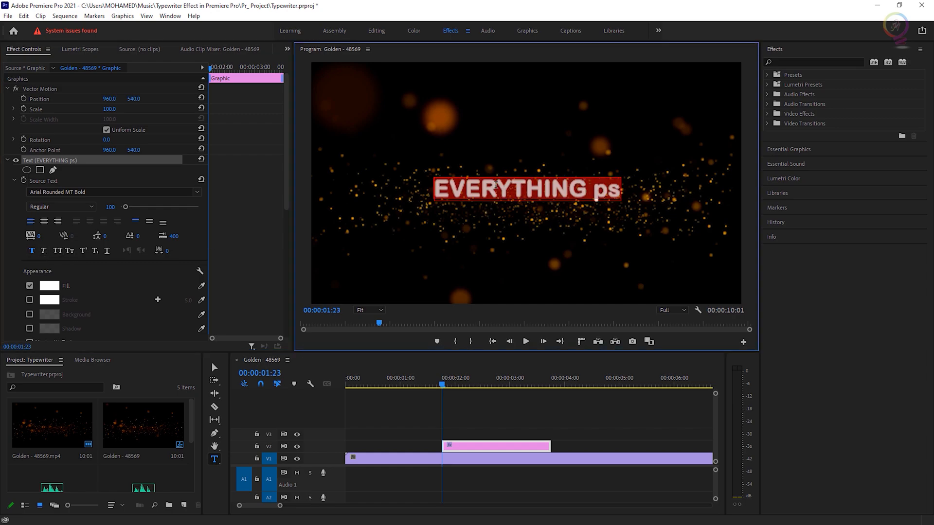
click(32, 251)
click(32, 251)
click(44, 251)
click(44, 252)
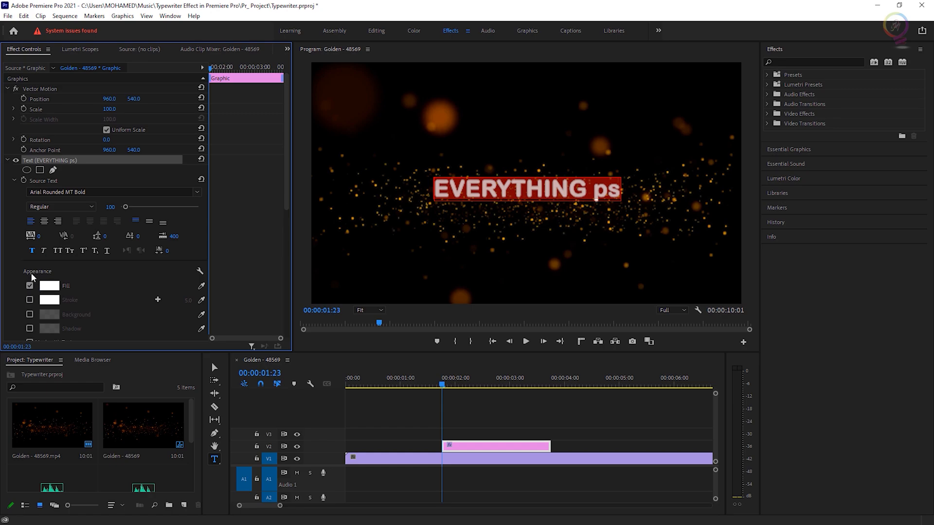
click(29, 299)
click(29, 300)
click(50, 286)
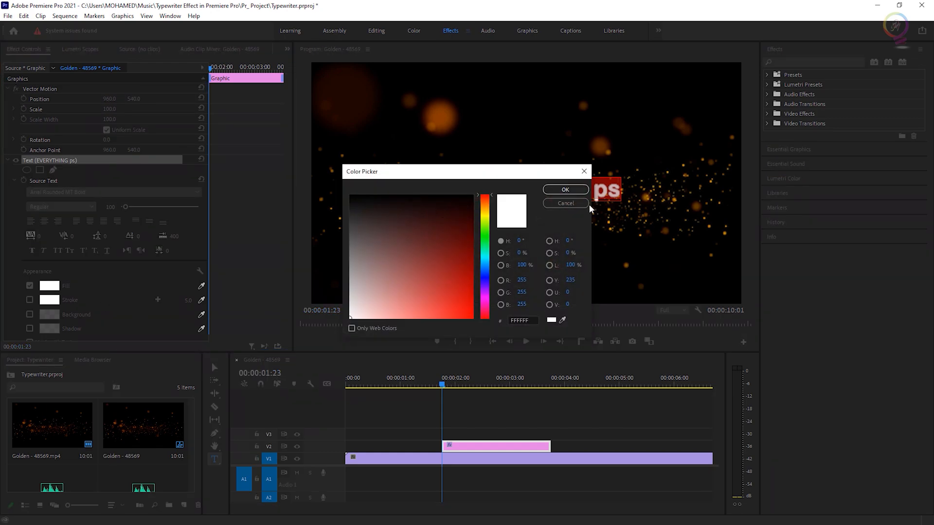
click(573, 205)
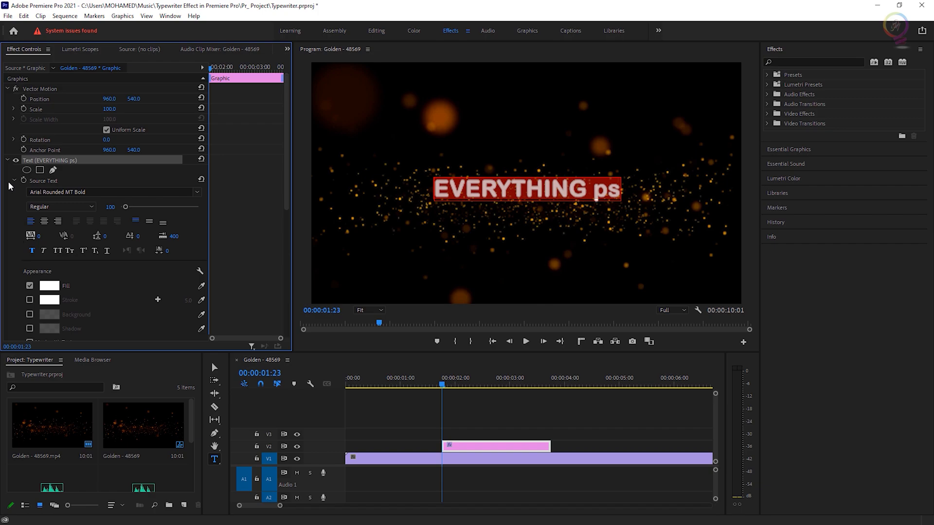
Set the graphic's vector motion scale to 160.
click(92, 107)
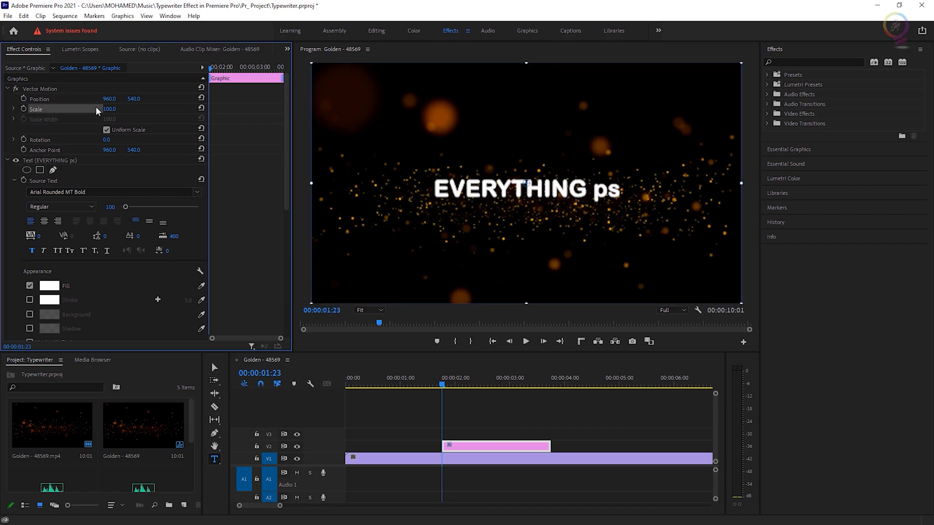
drag(109, 109, 139, 109)
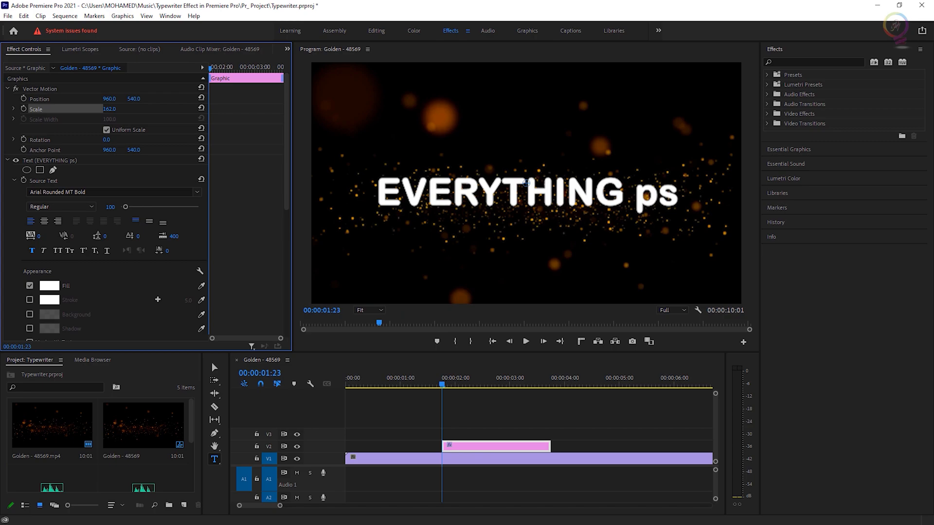
click(111, 110)
text(160)
key(Return)
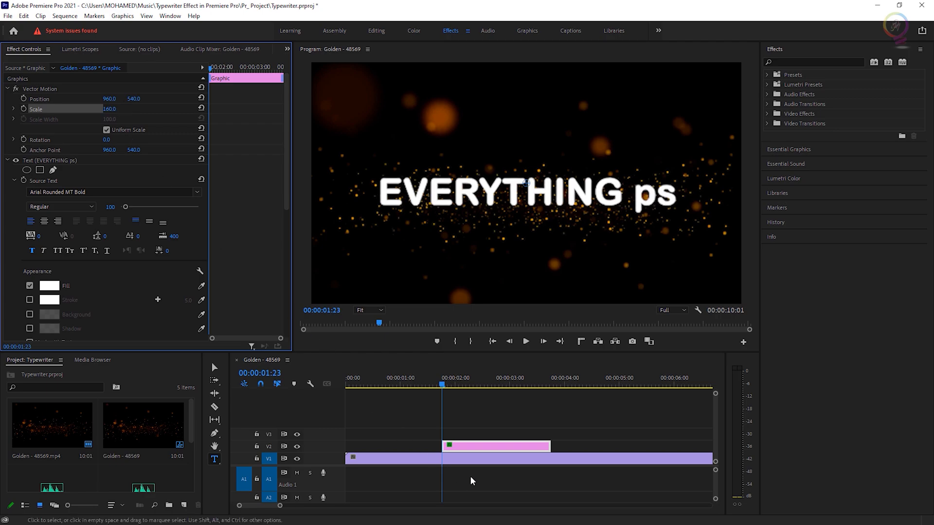
Select the text clip, advance the playhead one frame and add a marker there.
click(479, 446)
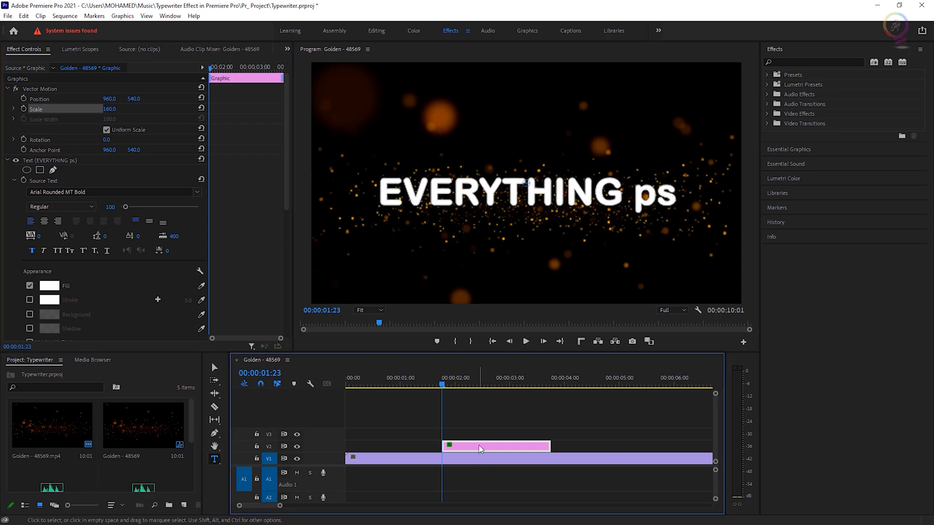
key(=)
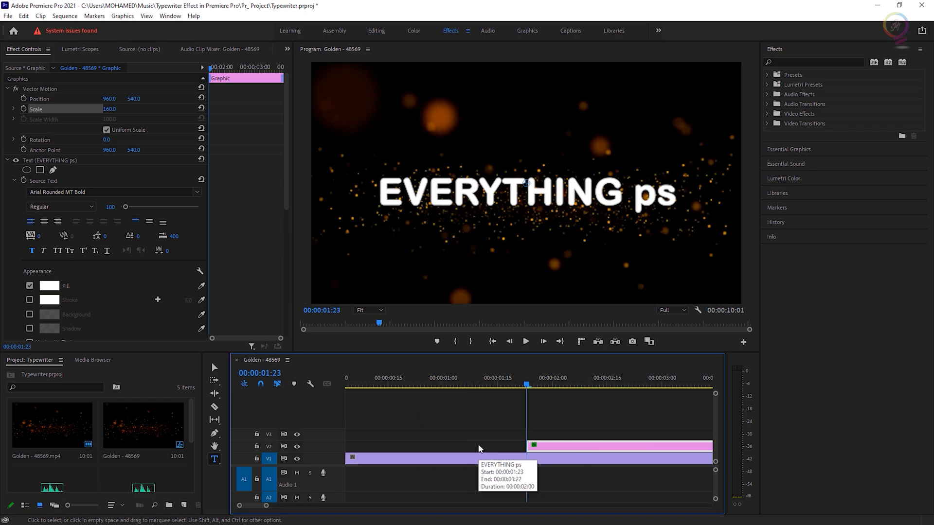
scroll(490, 447, down, 1)
key(Right)
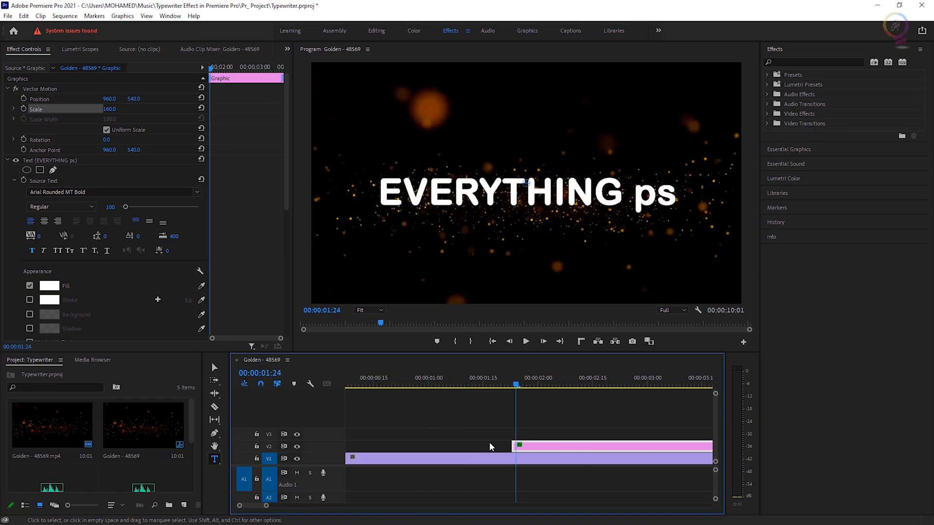
key(=)
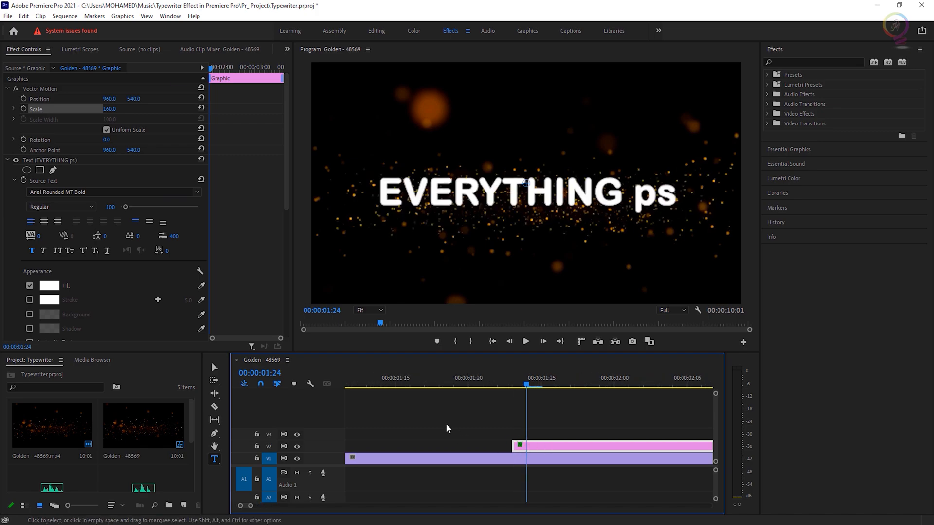
click(295, 385)
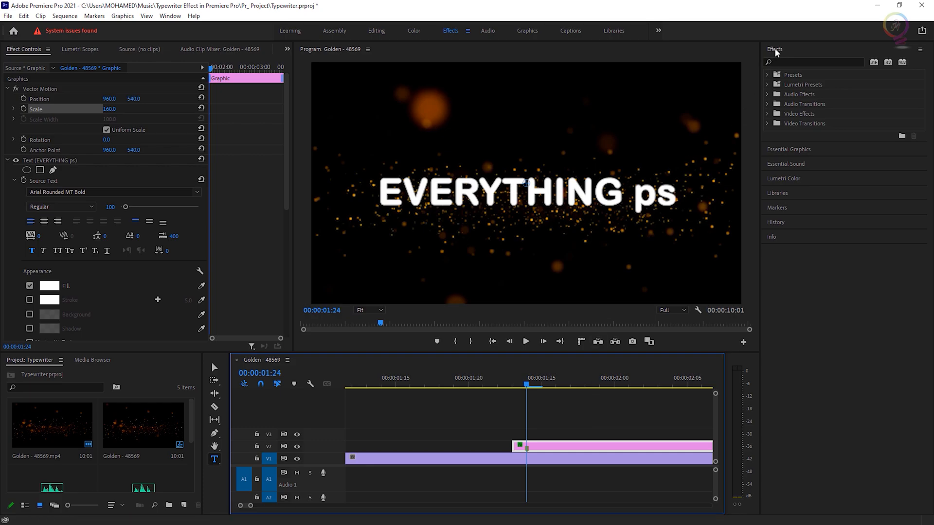
Search the Effects panel for linear wipe and apply Linear Wipe to the text clip.
click(170, 16)
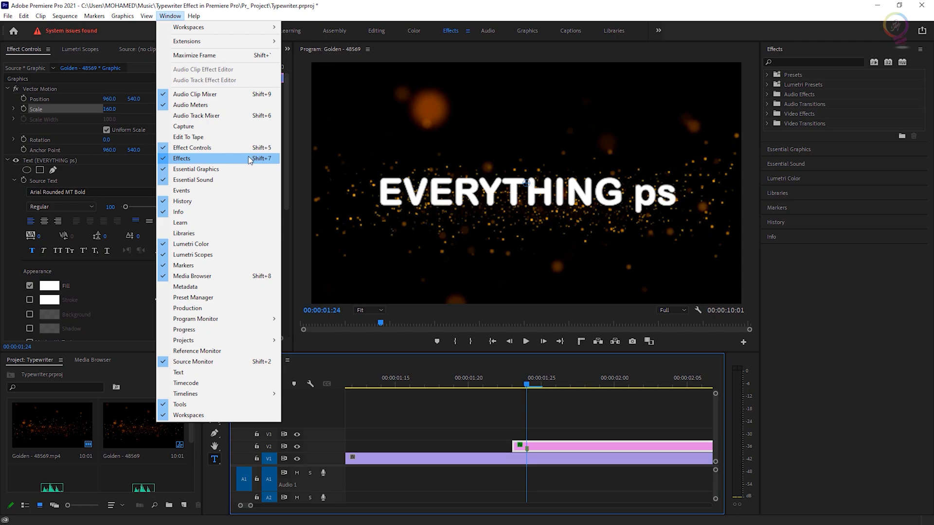
click(278, 160)
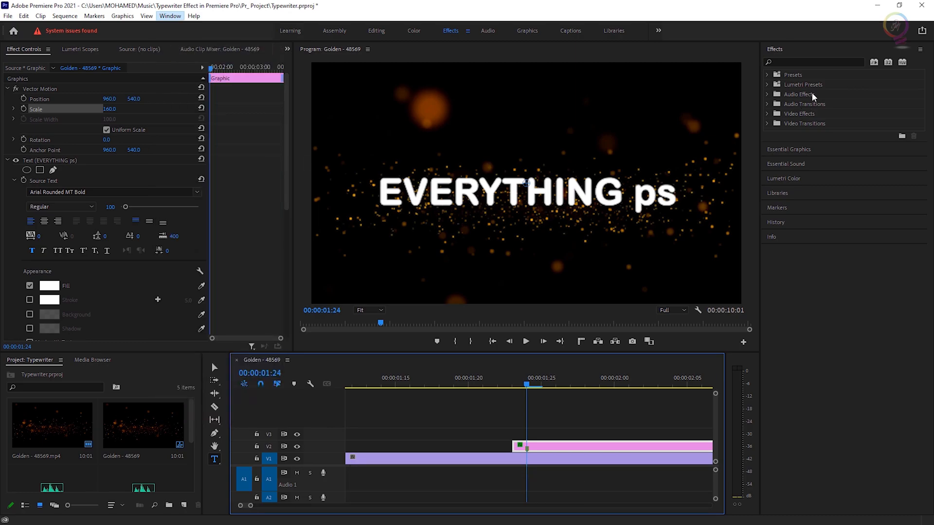
click(790, 58)
click(791, 62)
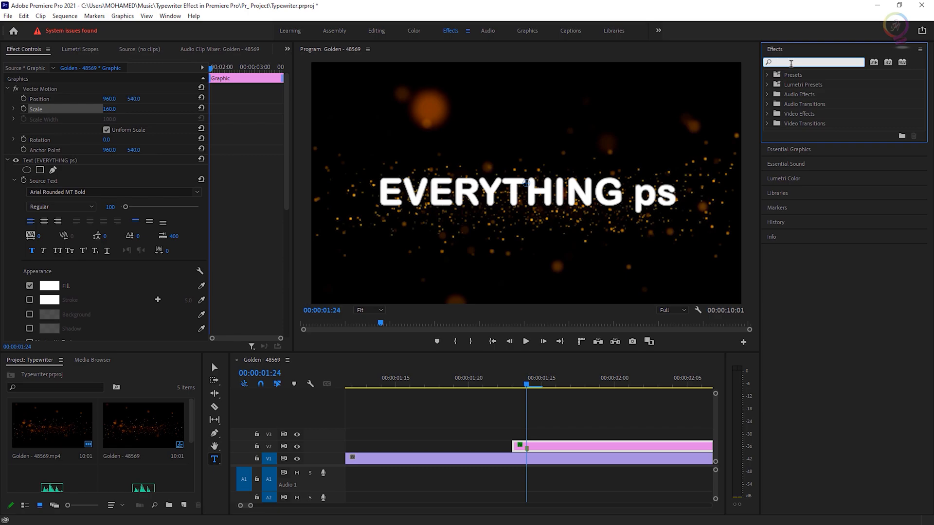
text(linear wipe)
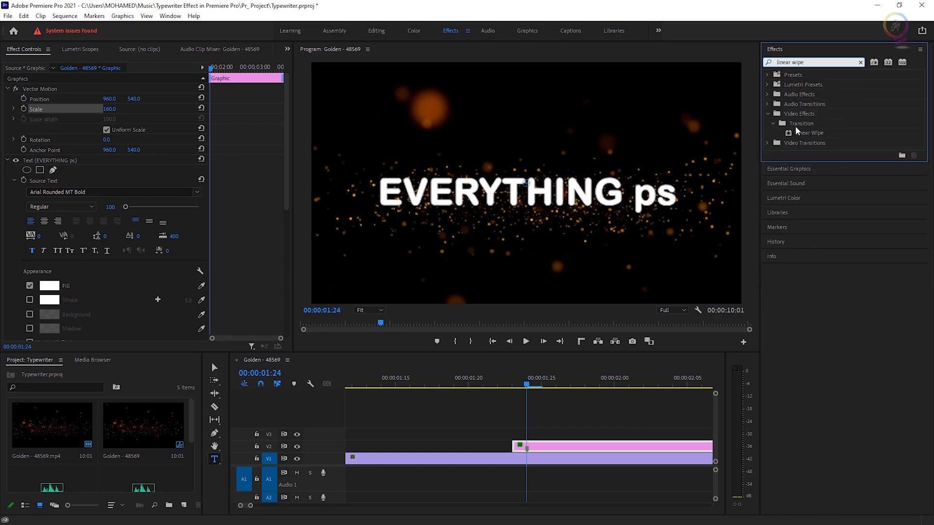
drag(820, 133, 596, 447)
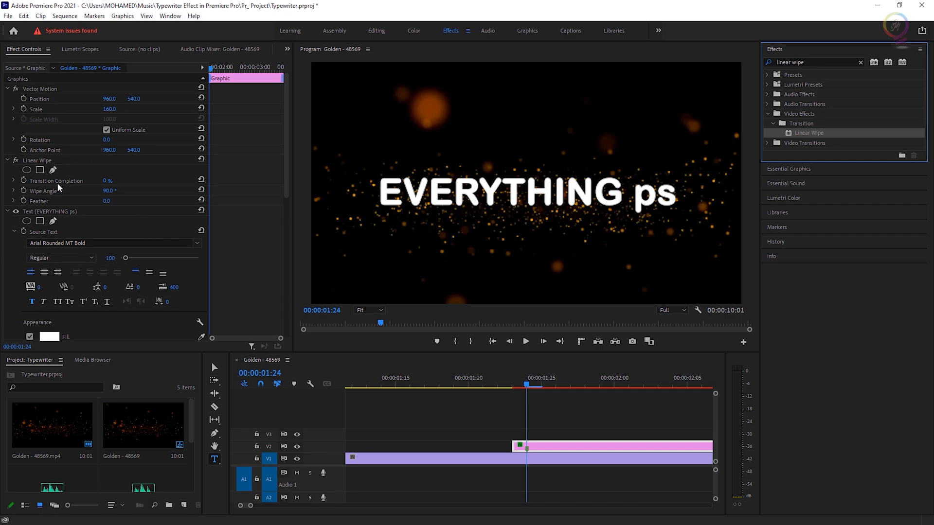
Set the Linear Wipe's wipe angle to -90° and its transition completion to 85%.
drag(105, 183, 73, 183)
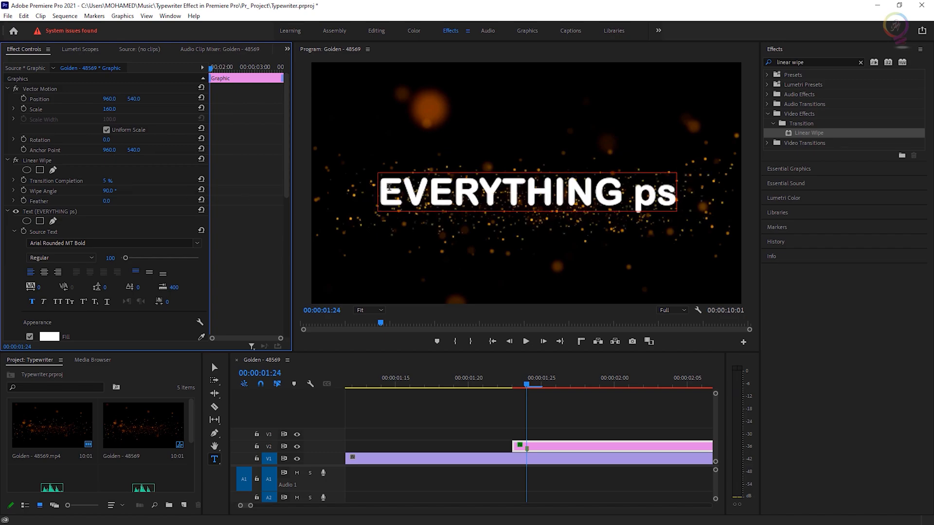
click(108, 191)
text(-90)
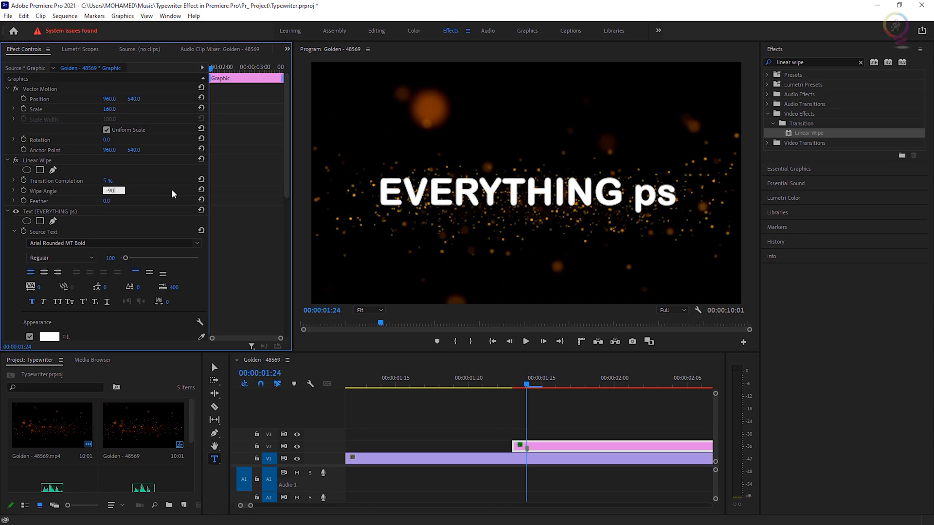
key(Return)
click(107, 181)
text(85)
key(Return)
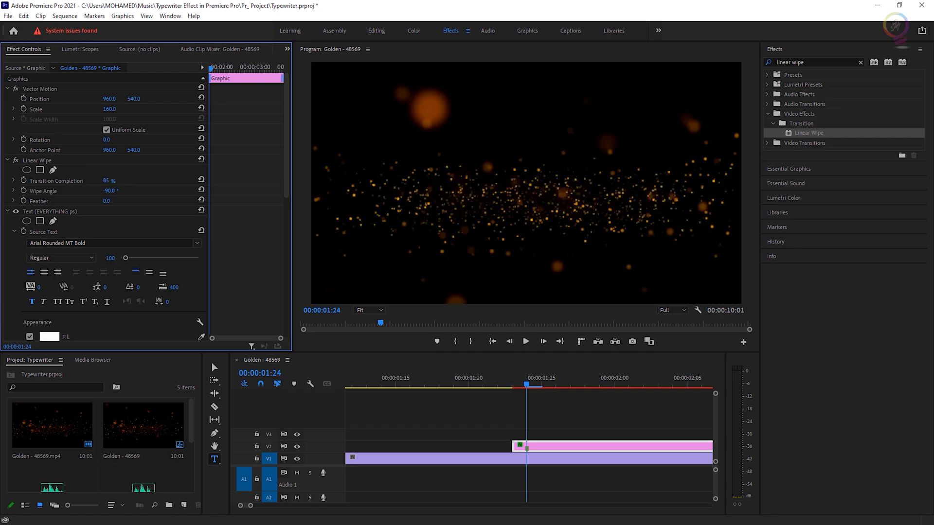
Add a transition completion keyframe at the current playhead position on the text clip.
click(528, 384)
key(minus)
key(minus)
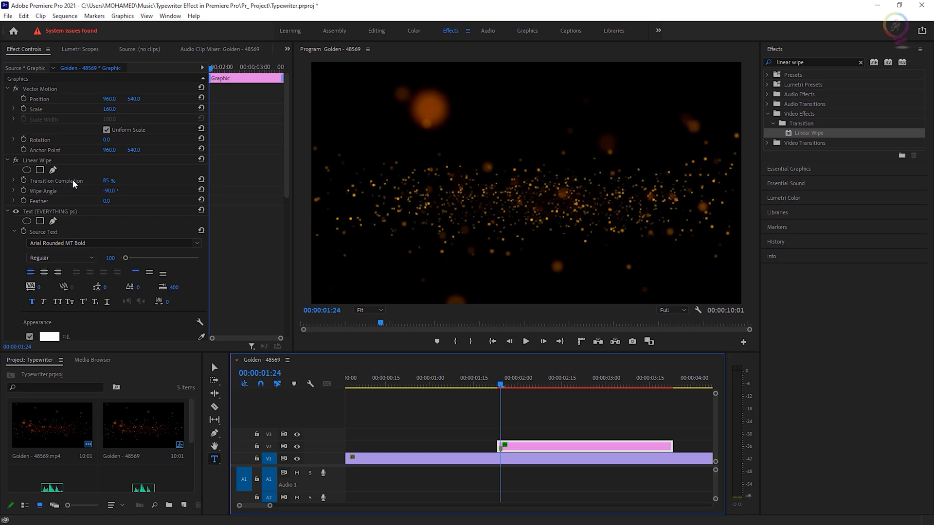
click(23, 180)
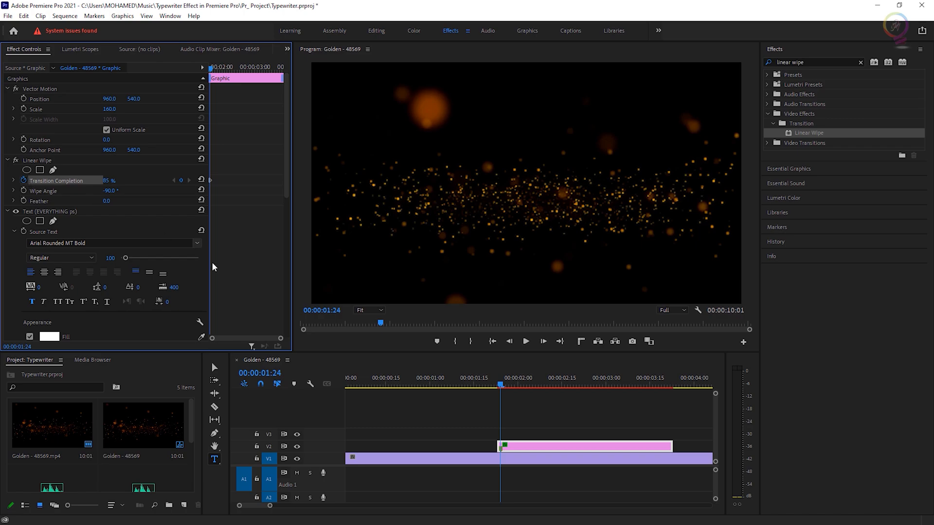
Move the playhead to 00:00:02:20 and set transition completion to 0% for a second keyframe.
drag(501, 385, 577, 391)
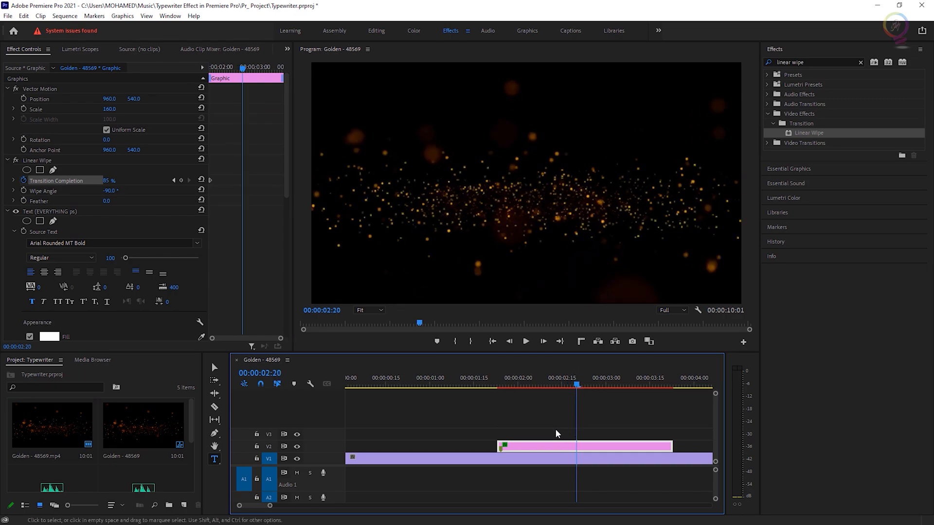
click(107, 181)
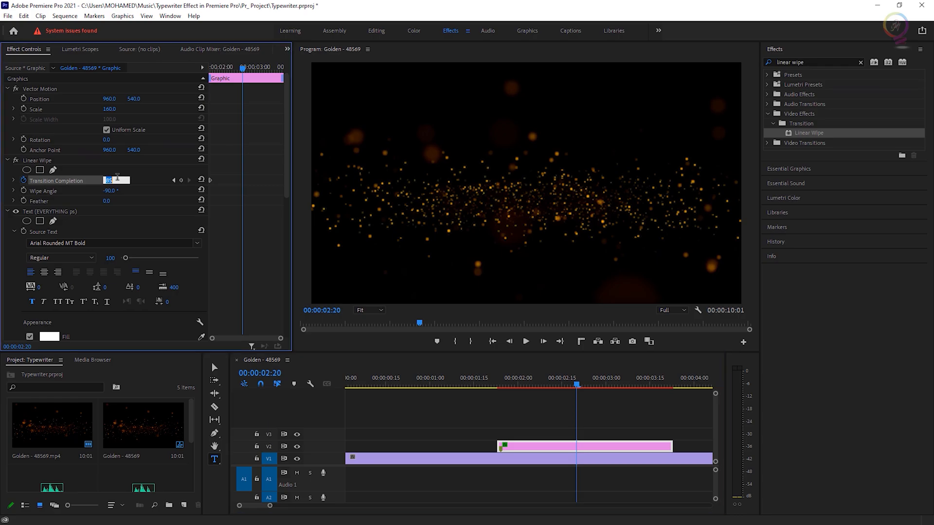
text(0)
key(Return)
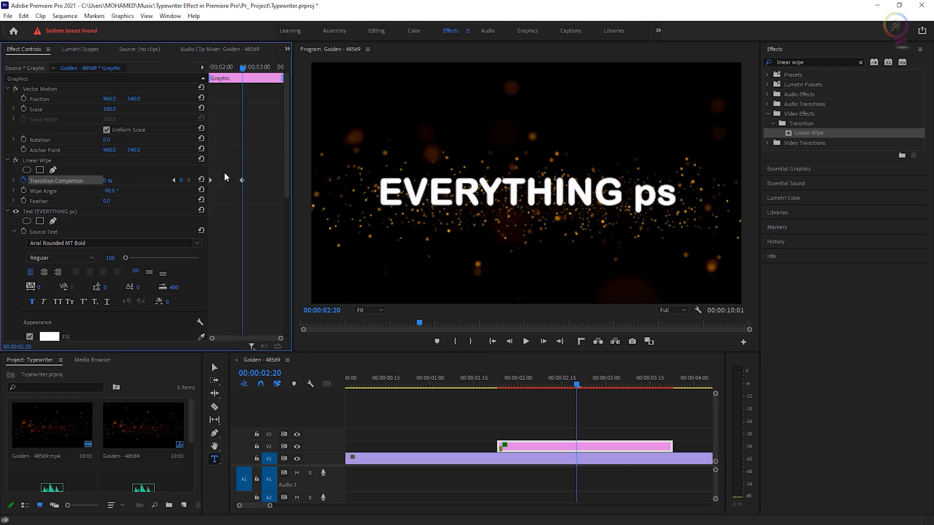
Scrub and play back the text reveal around the second transition completion keyframe.
mouse_move(576, 388)
mouse_down()
mouse_move(492, 387)
mouse_move(565, 387)
mouse_up()
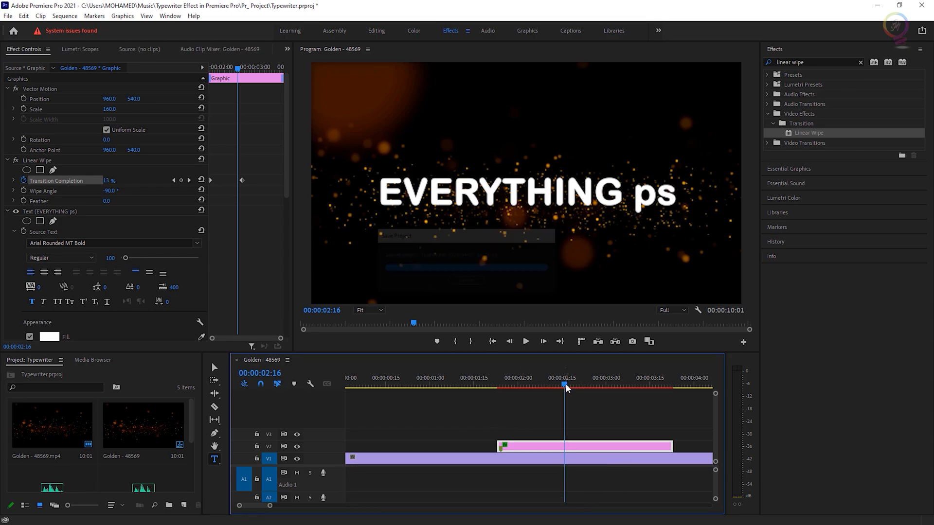
drag(566, 384, 577, 384)
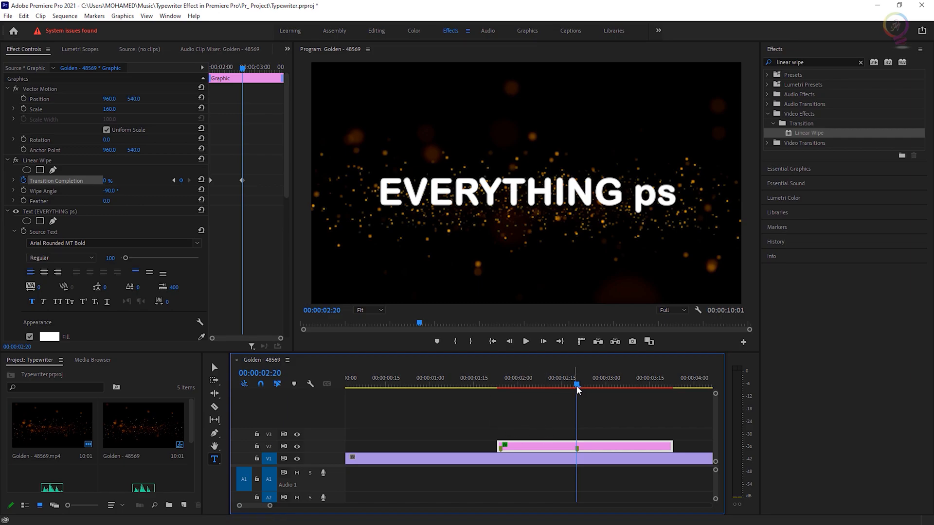
drag(576, 388, 469, 393)
key(space)
key(space)
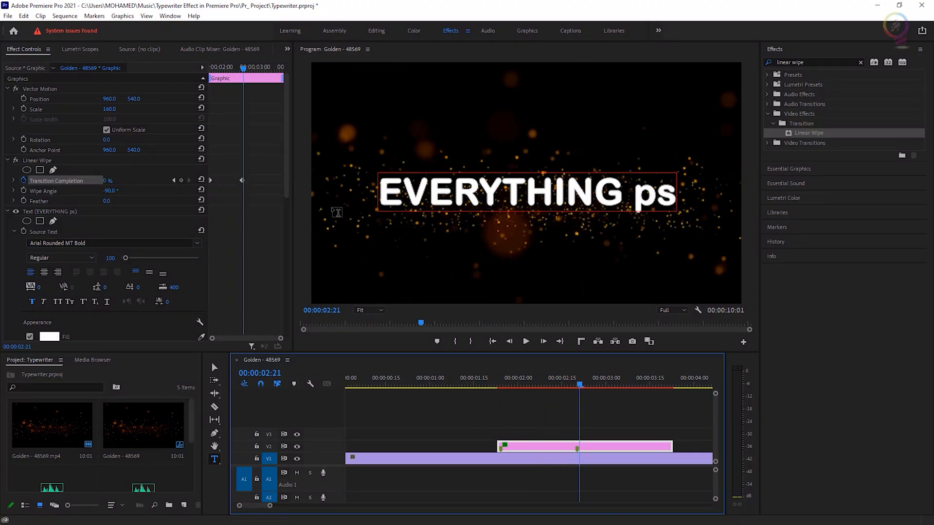
Try moving the second transition completion keyframe earlier and later, previewing the reveal after each change.
drag(242, 180, 221, 180)
click(455, 386)
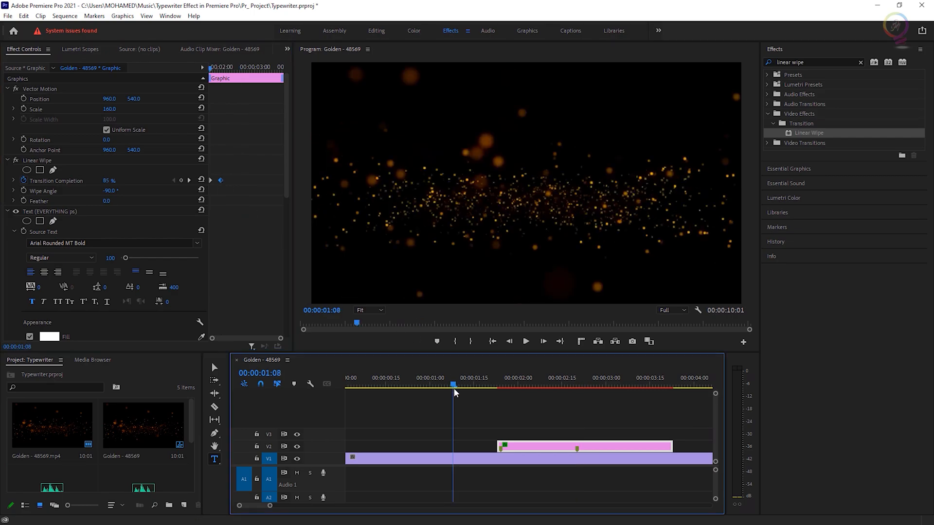
key(space)
key(space)
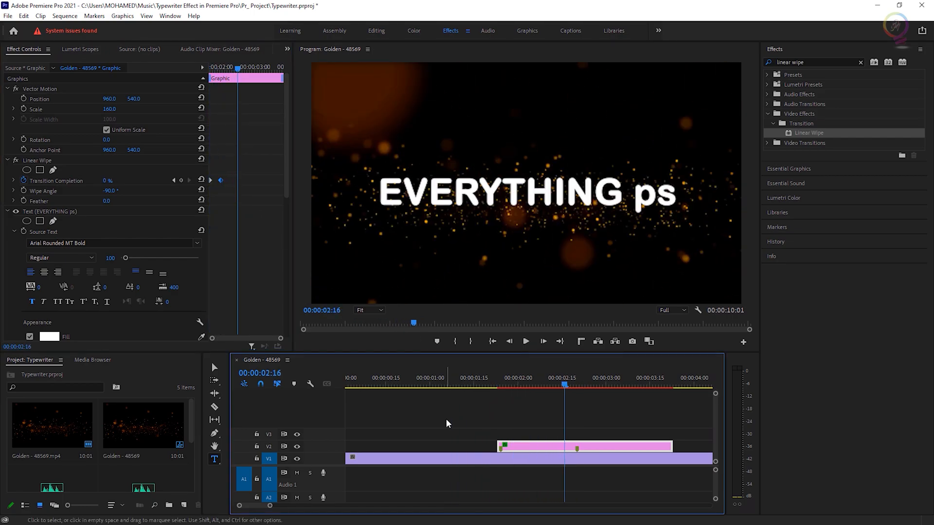
drag(220, 180, 269, 180)
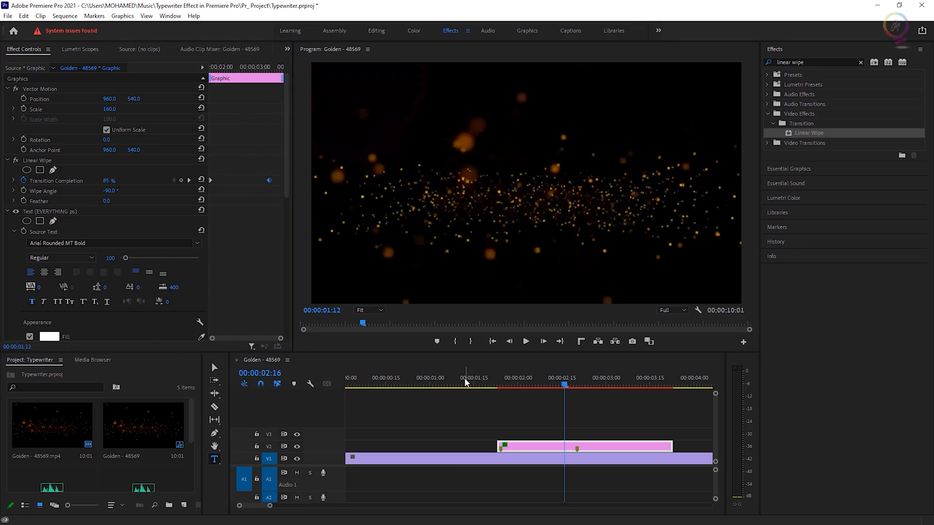
click(465, 382)
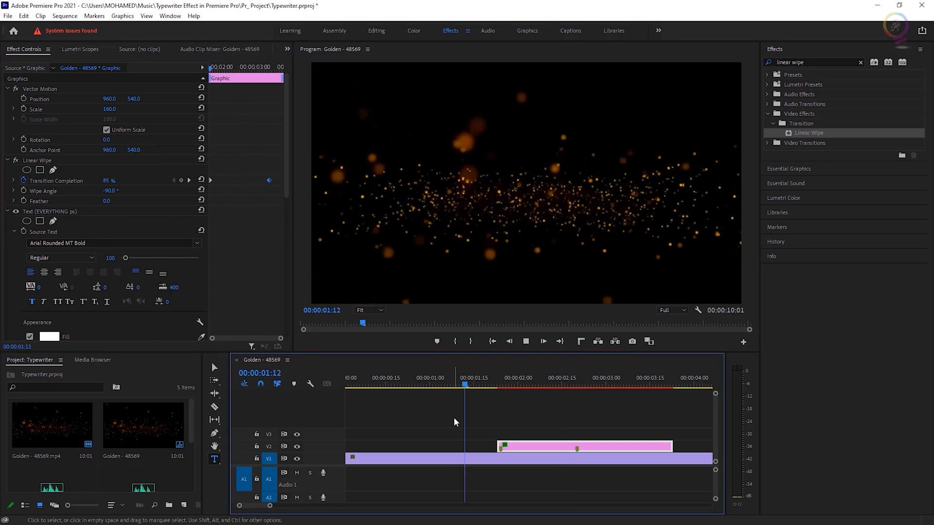
key(space)
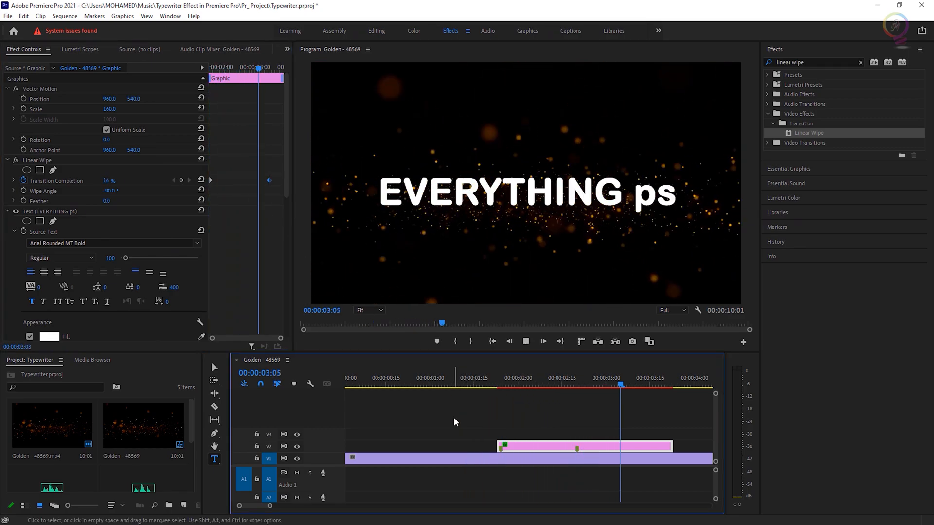
key(space)
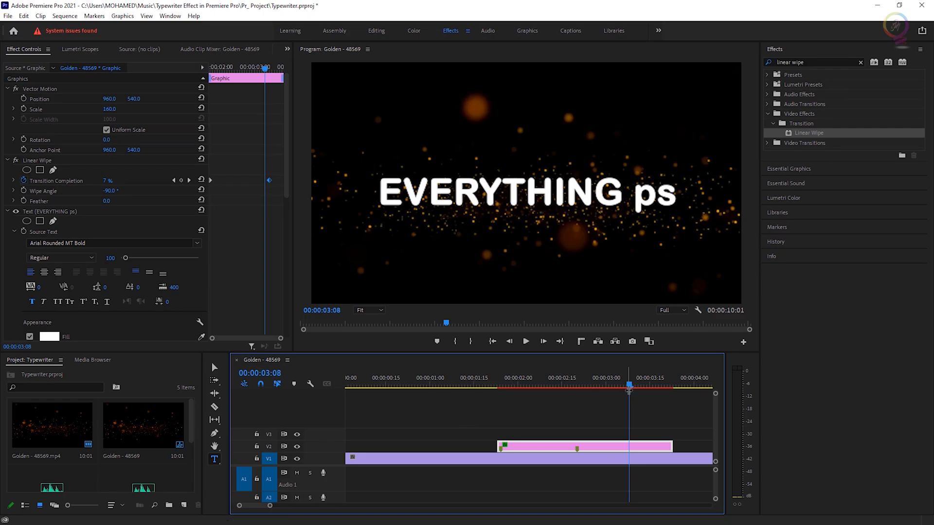
drag(629, 385, 578, 393)
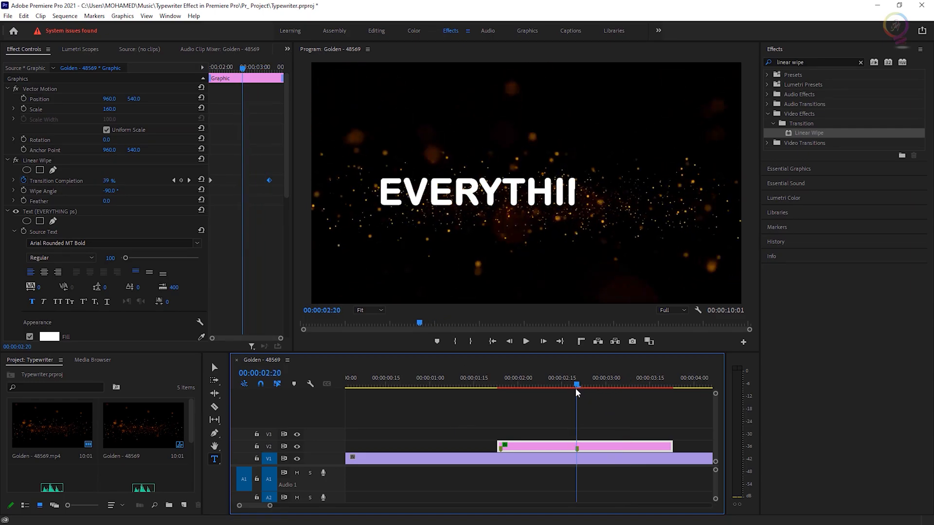
drag(269, 181, 246, 186)
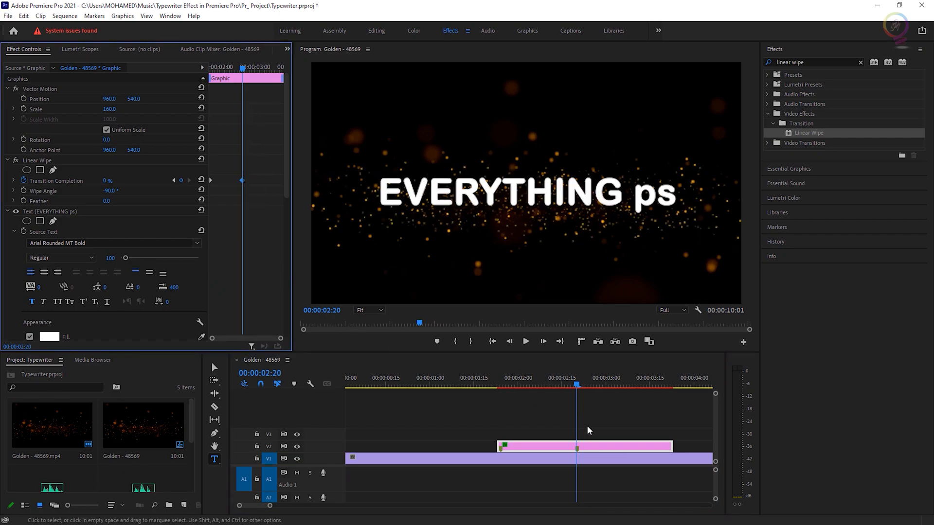
Apply Ease Out and Ease In easing to the two transition completion keyframes and preview the reveal.
right_click(242, 179)
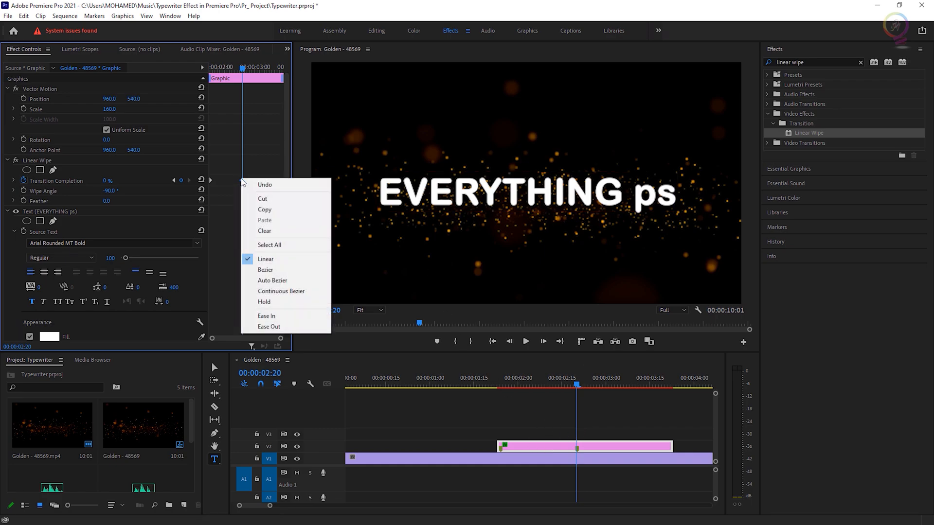
click(269, 326)
right_click(211, 181)
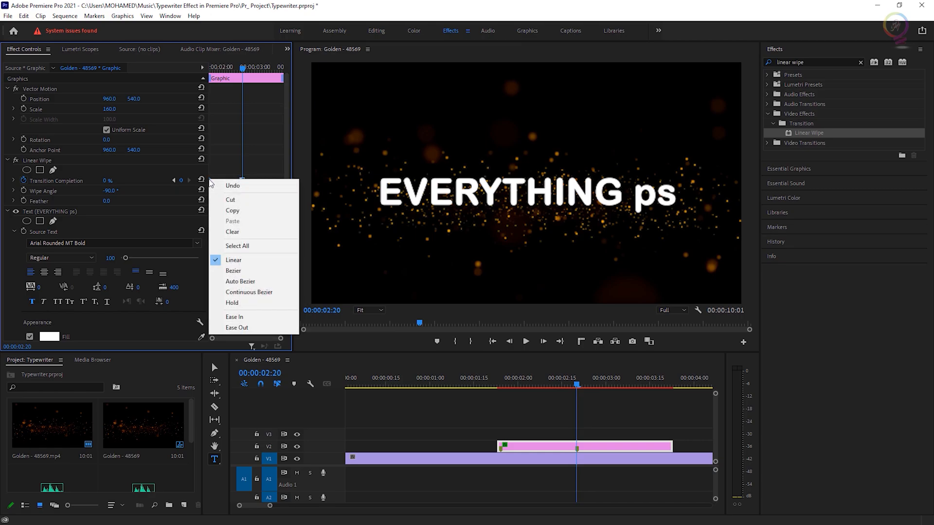
click(243, 321)
click(489, 419)
key(space)
key(space)
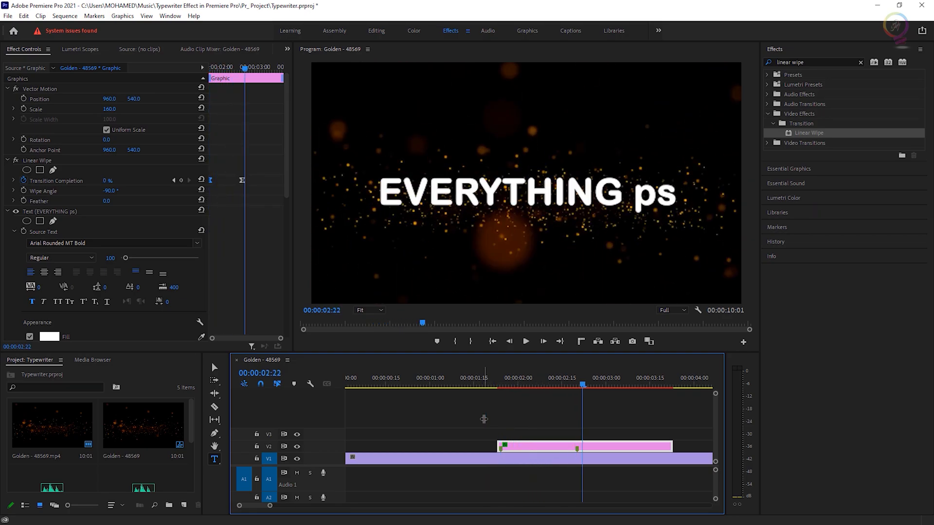
Set the program monitor's paused resolution to Full.
click(509, 197)
click(214, 368)
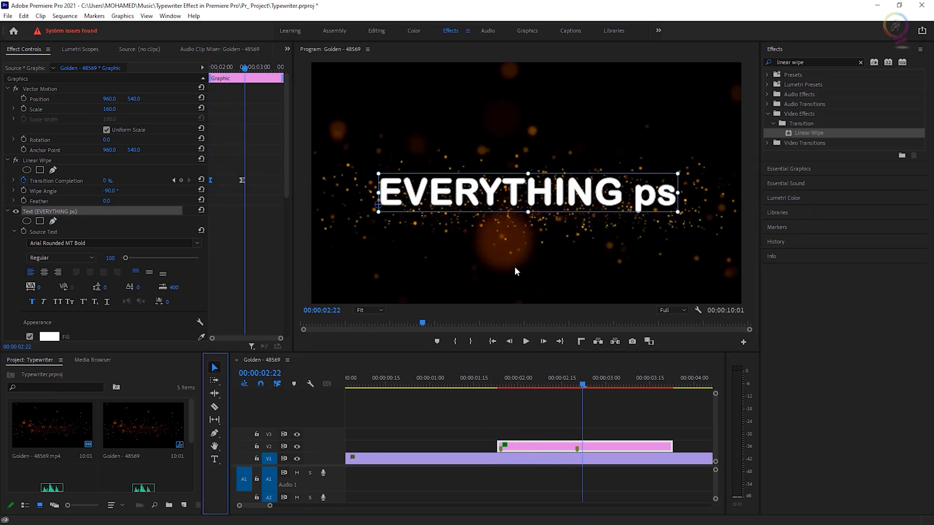
click(513, 268)
click(146, 15)
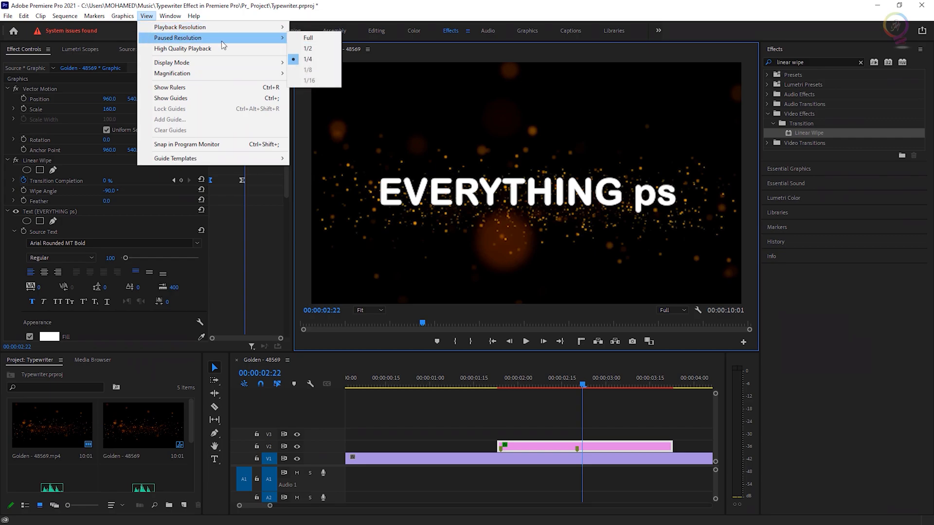
mouse_move(253, 38)
click(308, 37)
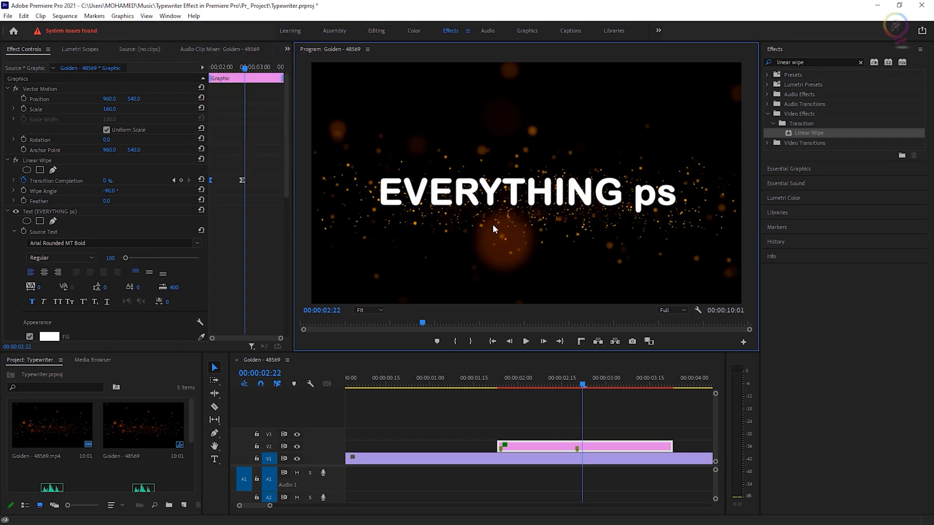
Place the mixkit-keyboard-typing sound clip on audio track A1 starting around 00:00:01:05.
drag(583, 388, 477, 385)
key(space)
key(space)
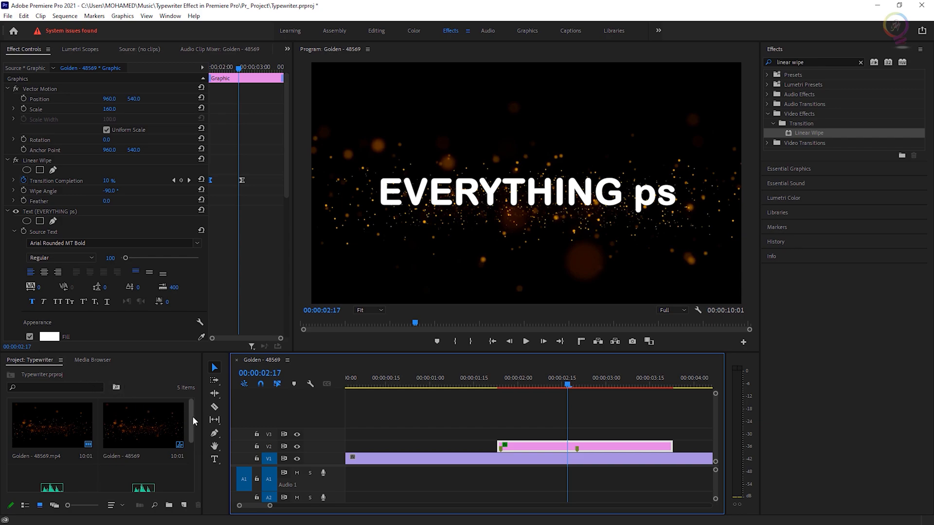
drag(192, 420, 192, 480)
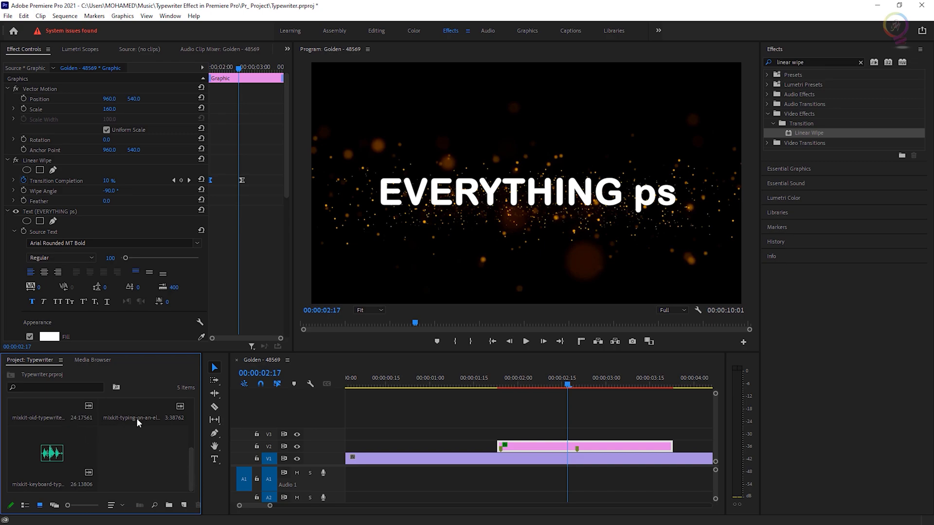
drag(40, 468, 447, 484)
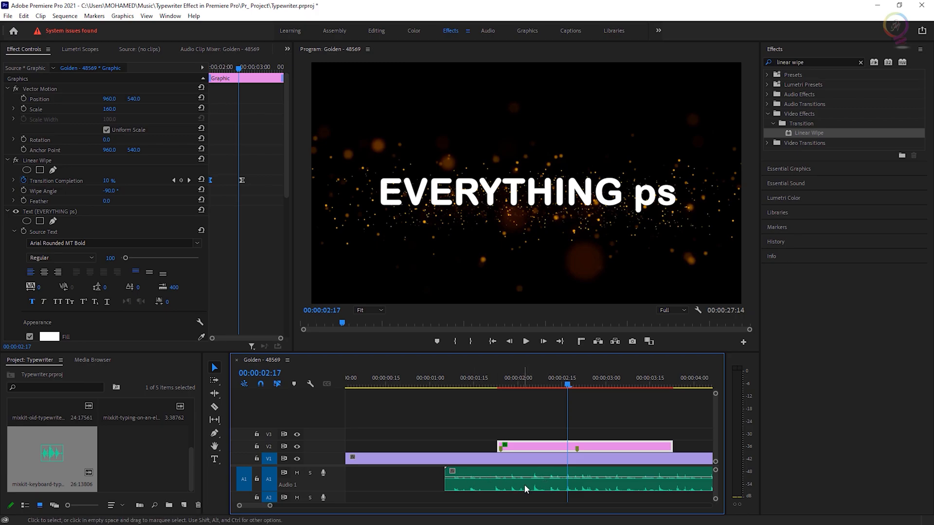
Zoom into the timeline and slide the typing sound clip so it lines up with the text clip's start.
click(467, 381)
key(space)
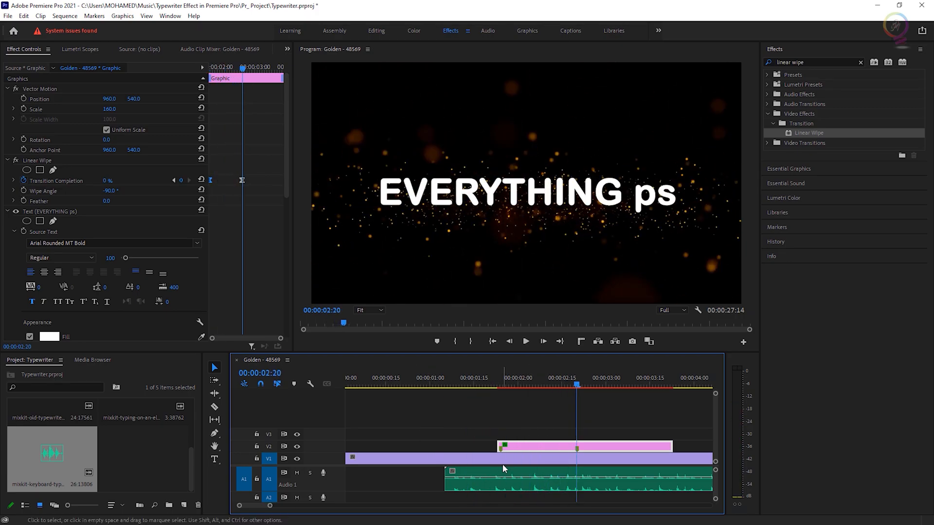
key(space)
click(475, 382)
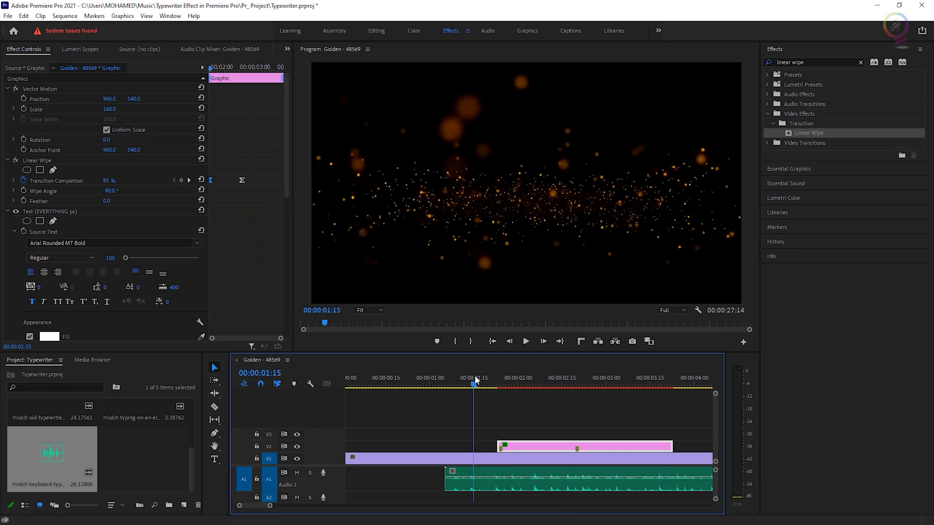
click(498, 388)
key(=)
key(=)
drag(497, 483, 526, 485)
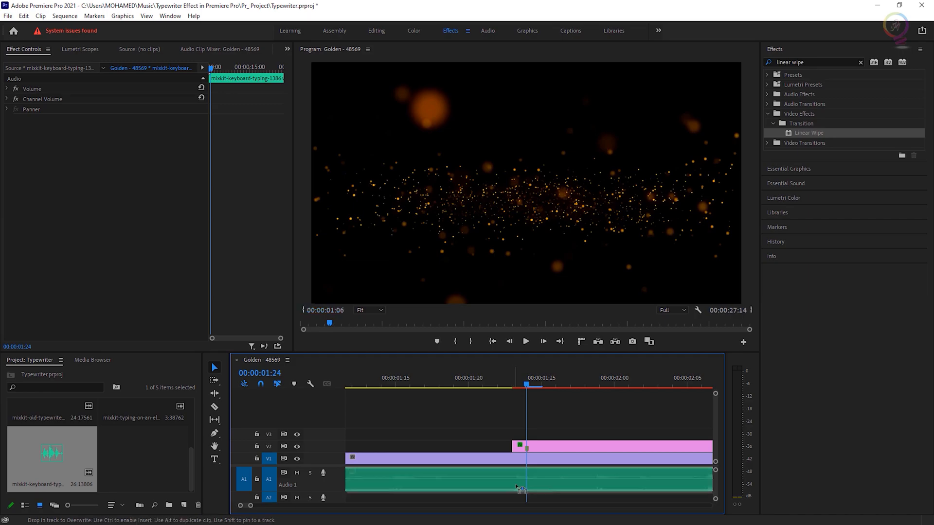
Split the typing sound clip at the text clip's start and delete the portion before it.
key(c)
click(528, 485)
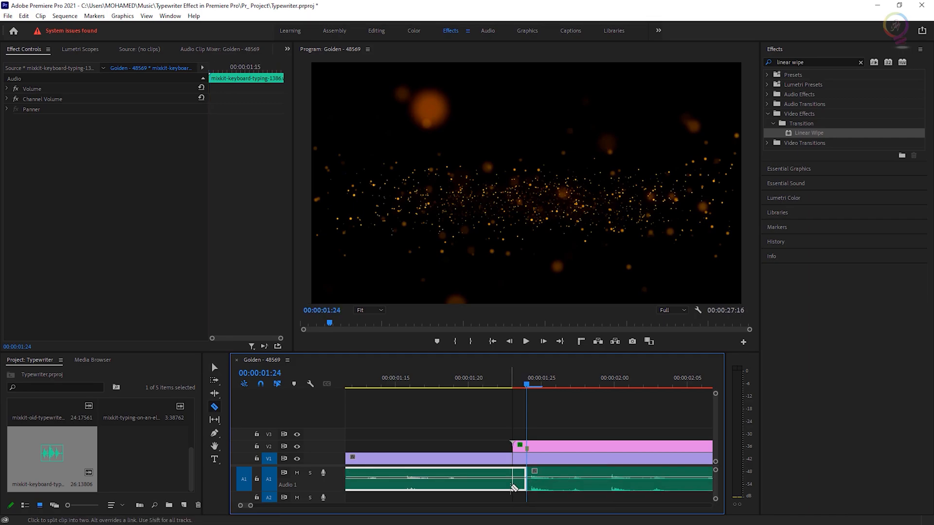
key(b)
key(Delete)
key(space)
Play back the typewriter reveal with sound in a maximized program monitor.
key(space)
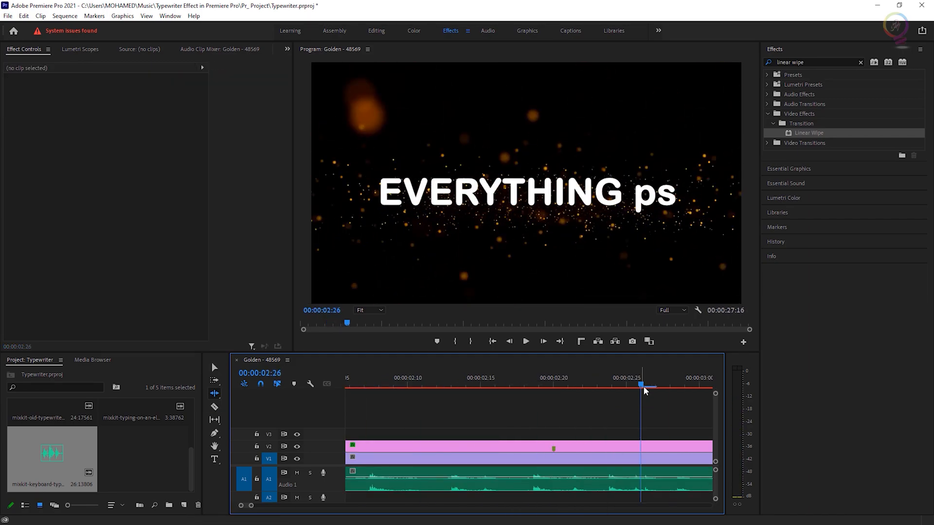
Cut the typing sound where the text reveal finishes and delete the remaining tail.
drag(631, 388, 503, 406)
click(516, 486)
key(c)
click(514, 486)
key(v)
click(527, 483)
key(Delete)
key(minus)
key(minus)
key(space)
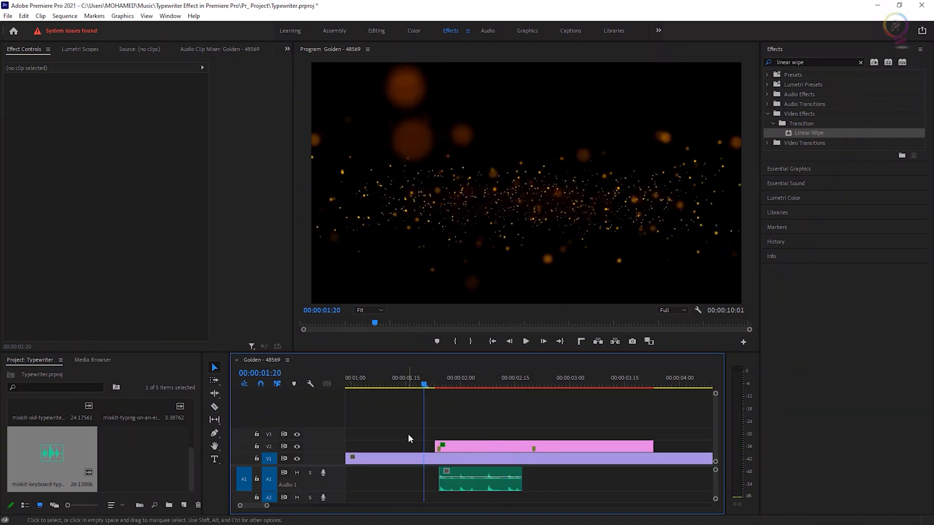
key(grave)
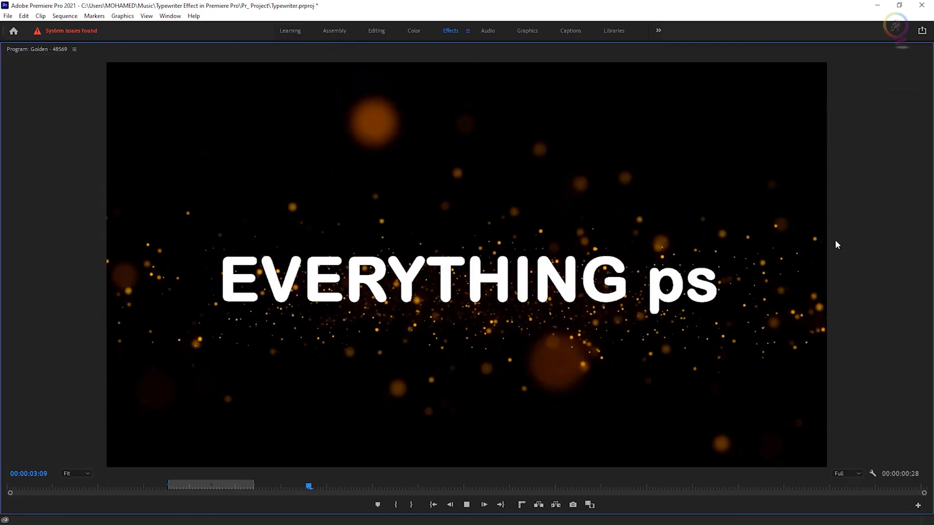
click(151, 486)
key(space)
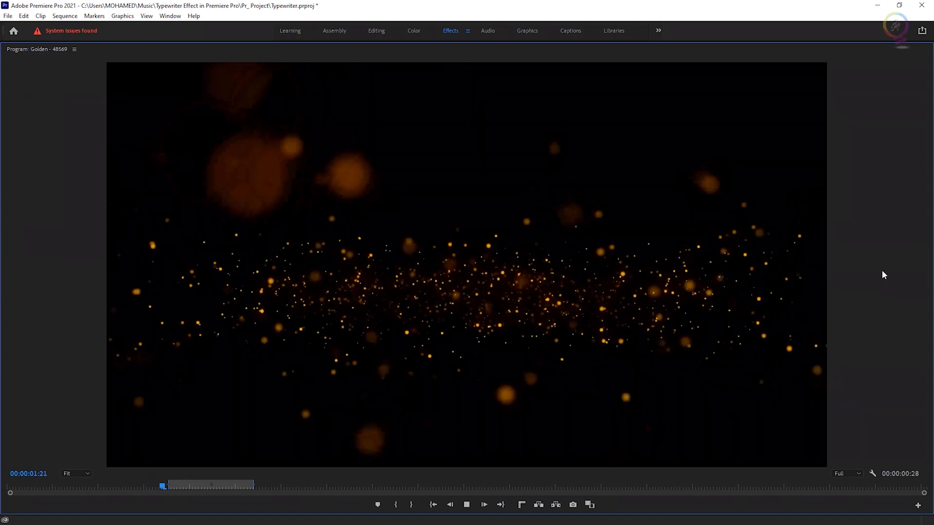
key(space)
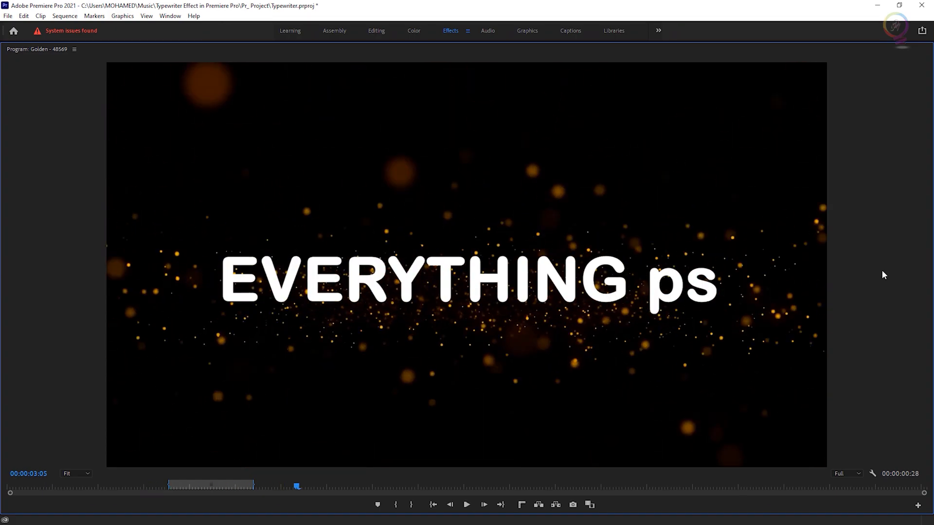
key(grave)
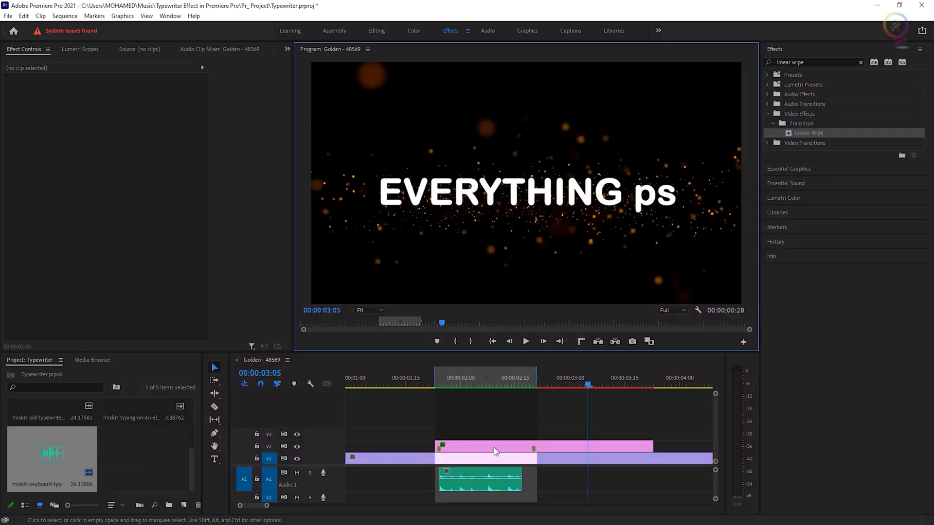
Create a new Black Video item and place it on track V3 above the text clip's start.
click(482, 383)
drag(484, 388, 523, 389)
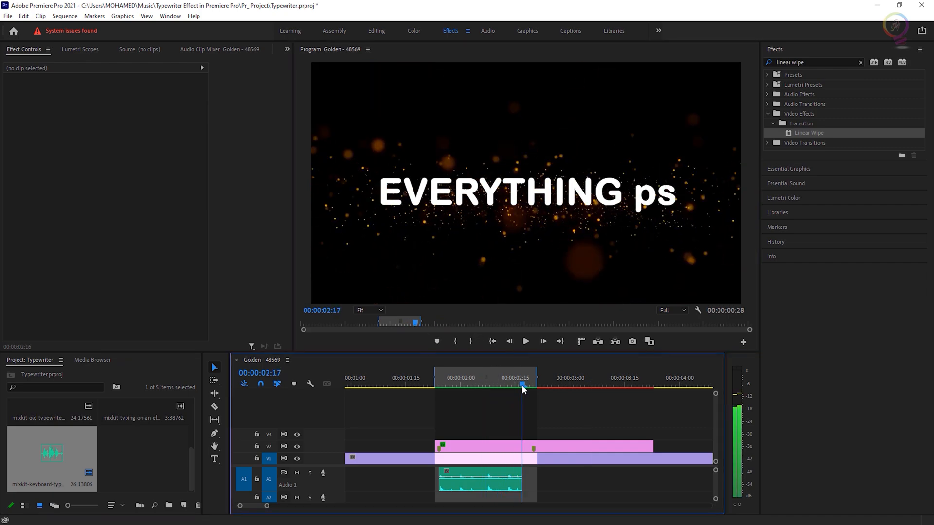
click(381, 179)
click(403, 250)
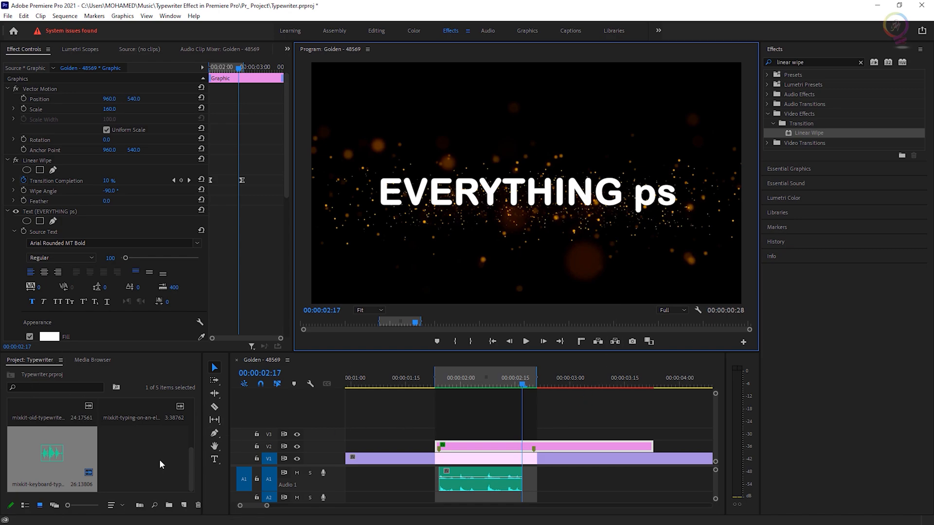
click(184, 506)
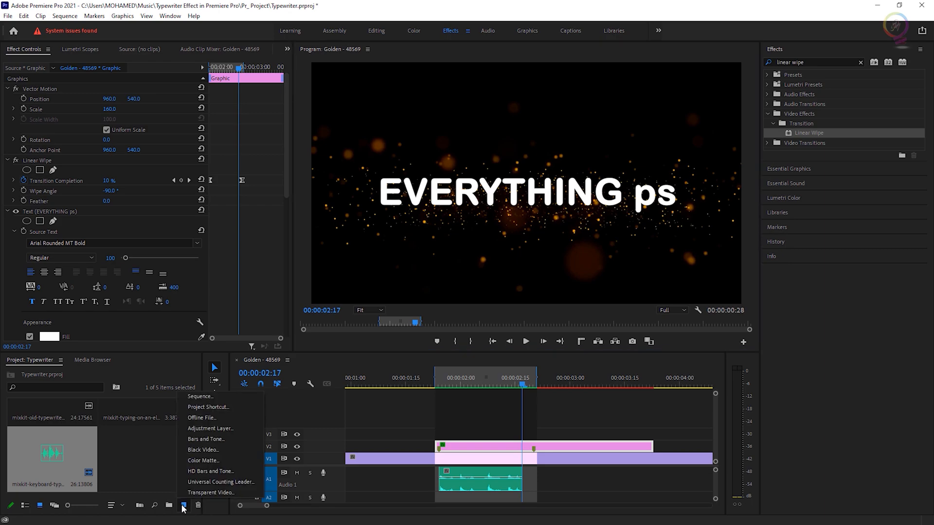
click(238, 451)
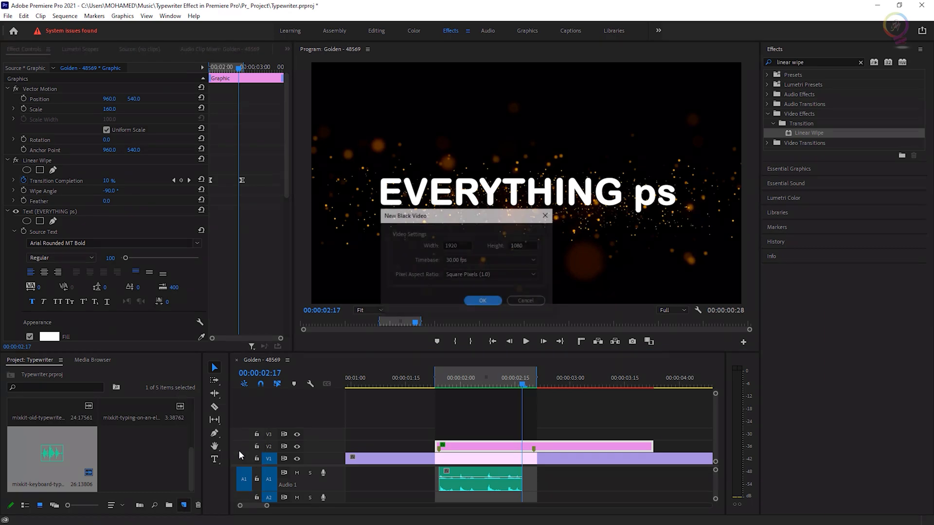
click(492, 300)
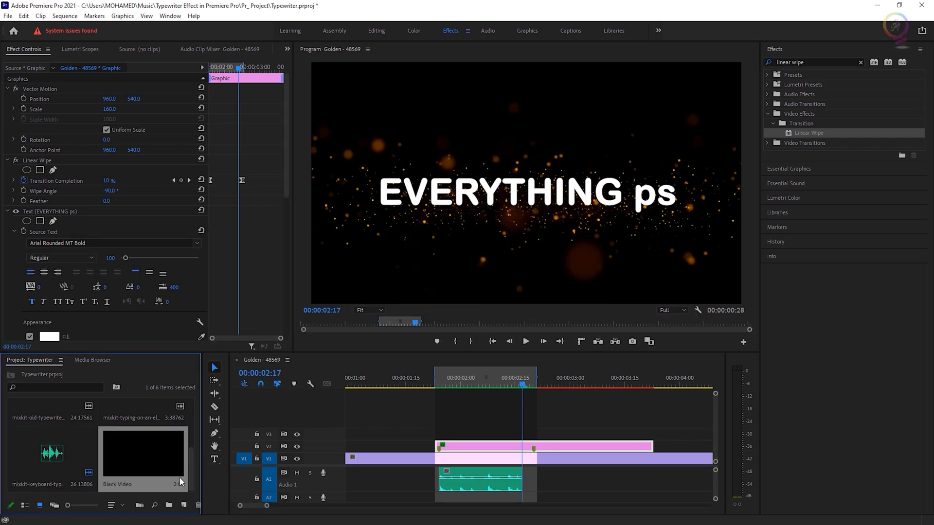
drag(121, 456, 435, 432)
click(446, 382)
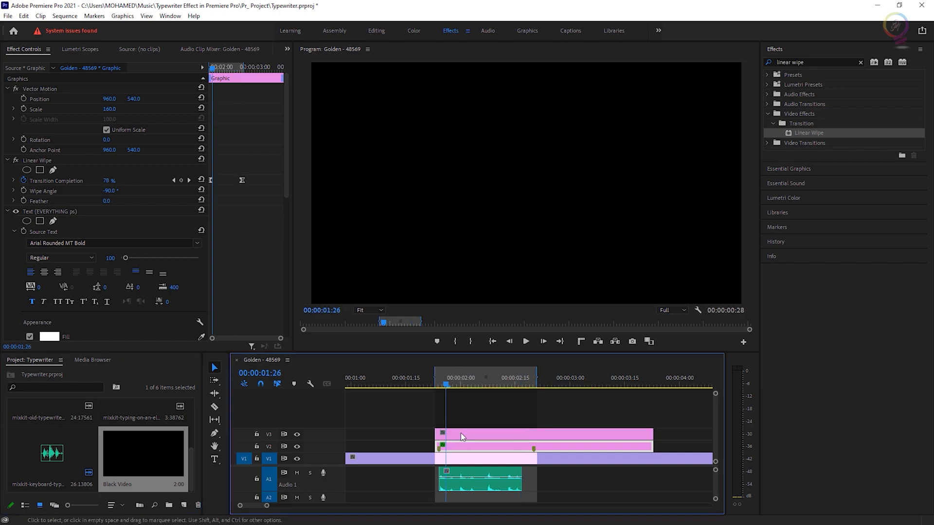
Apply the Tint effect to the Black Video clip on track V3 at the text's start.
drag(445, 384, 438, 389)
click(473, 432)
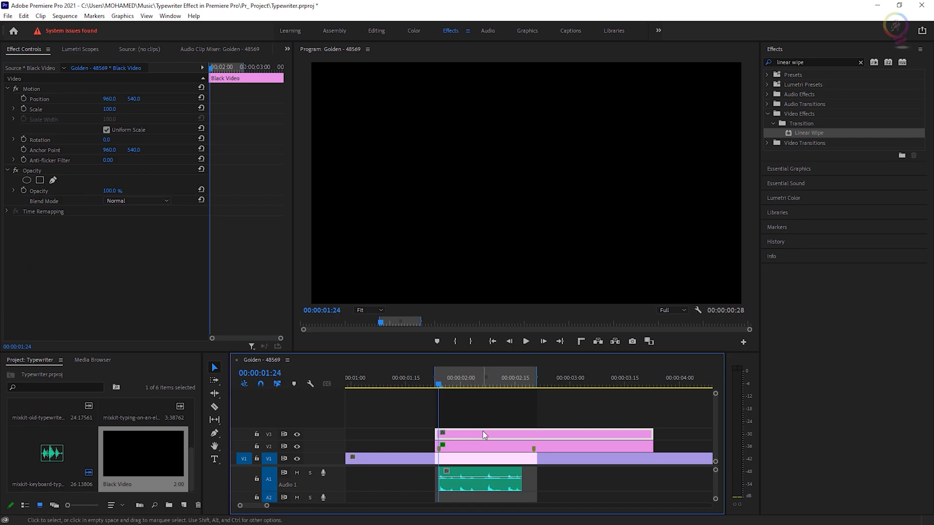
click(815, 62)
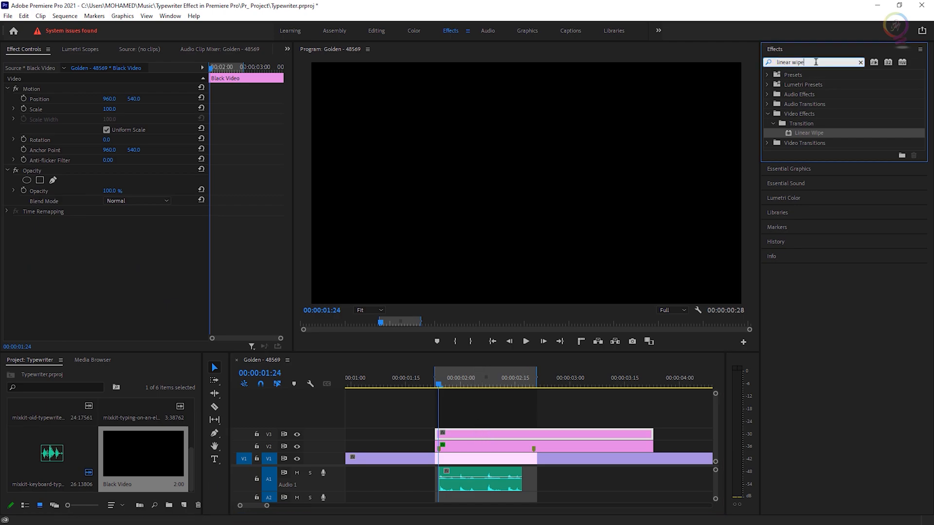
text(tint)
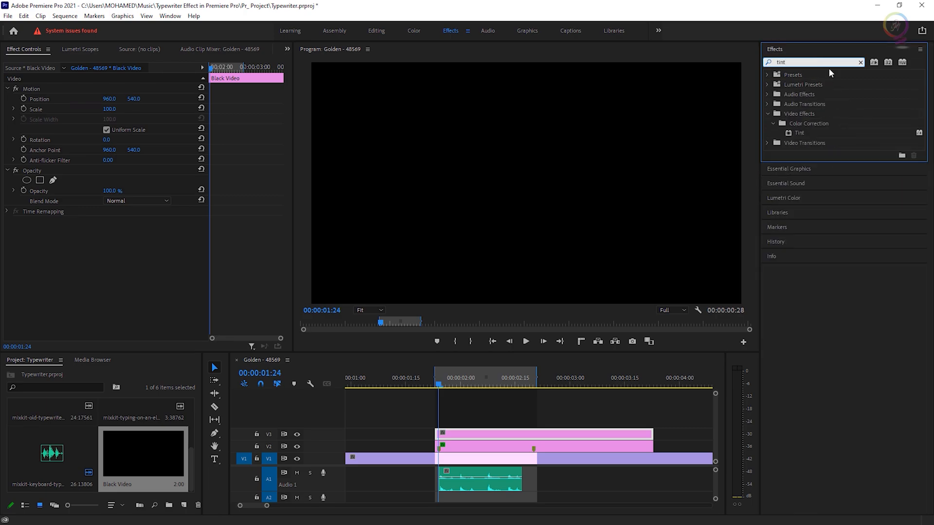
drag(801, 131, 493, 434)
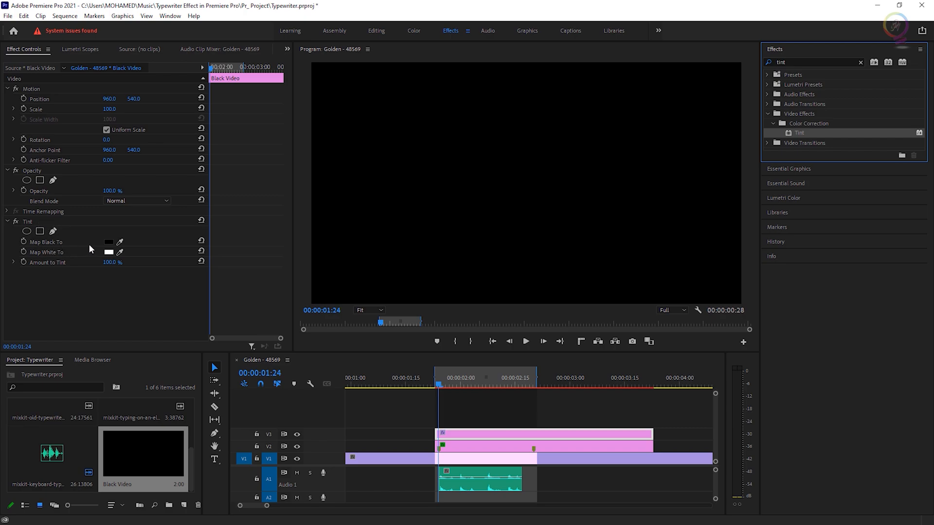
Set the Tint effect's Map Black To color to white.
click(109, 252)
click(358, 311)
drag(357, 311, 335, 322)
click(565, 189)
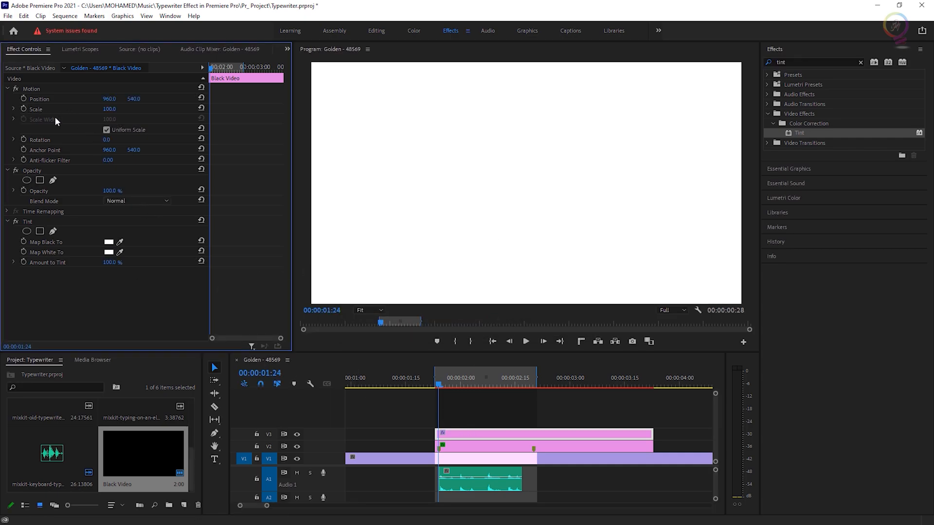
Turn off Uniform Scale and shrink the white clip into a thin vertical bar with Scale Width 0.5 and Scale Height about 18.
click(106, 130)
click(109, 119)
text(0.5)
key(Return)
click(103, 109)
text(80)
key(Return)
drag(108, 108, 89, 109)
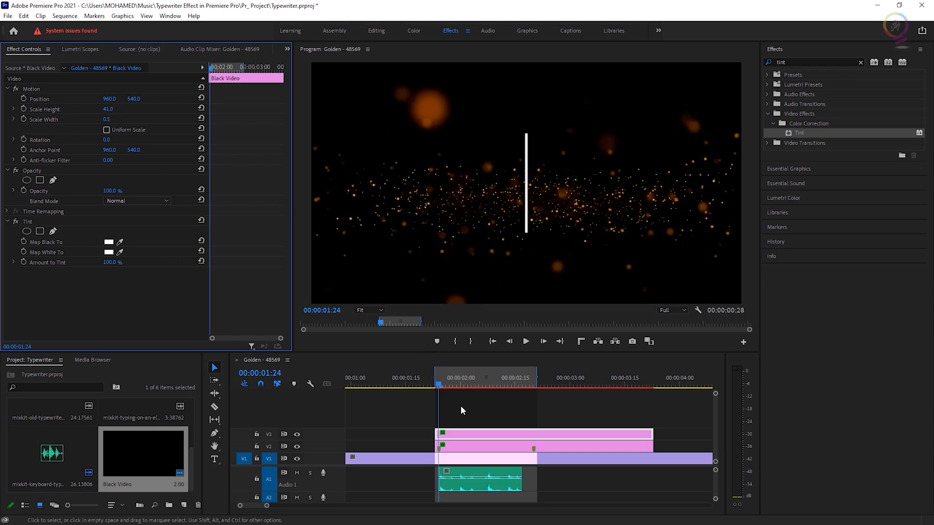
click(461, 385)
drag(110, 110, 99, 110)
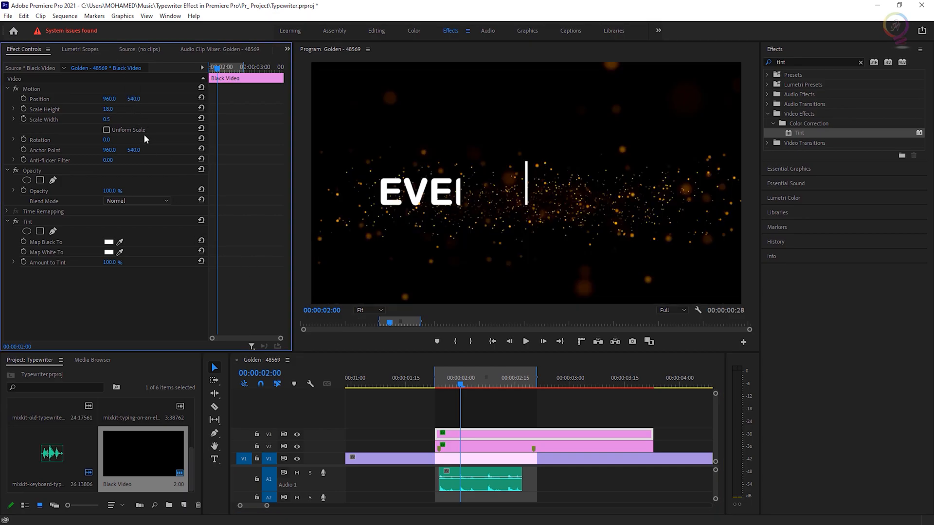
Set the program monitor playback resolution to 1/4 and lower the bar slightly to vertical position 577.
click(681, 308)
click(679, 338)
drag(130, 99, 133, 100)
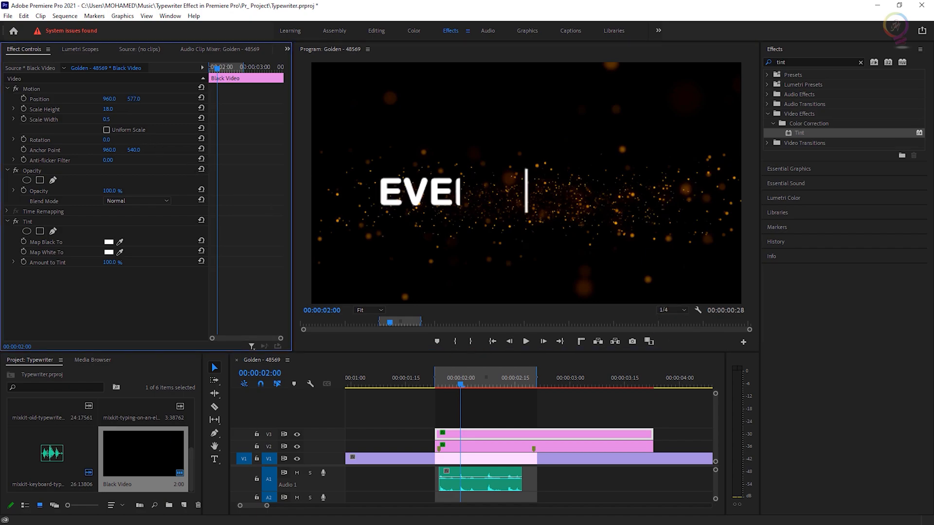
At 00:00:02:16, move the bar just right of 'ps' at about 1638, 604 and set its Scale Height to 20.
drag(461, 387, 519, 387)
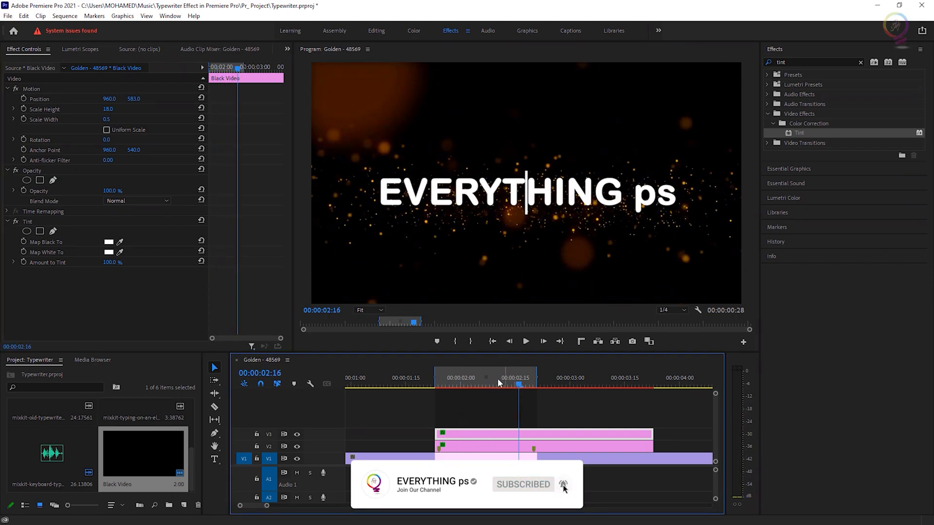
drag(110, 99, 439, 98)
click(108, 109)
key(Up)
key(Up)
key(Up)
drag(134, 98, 144, 99)
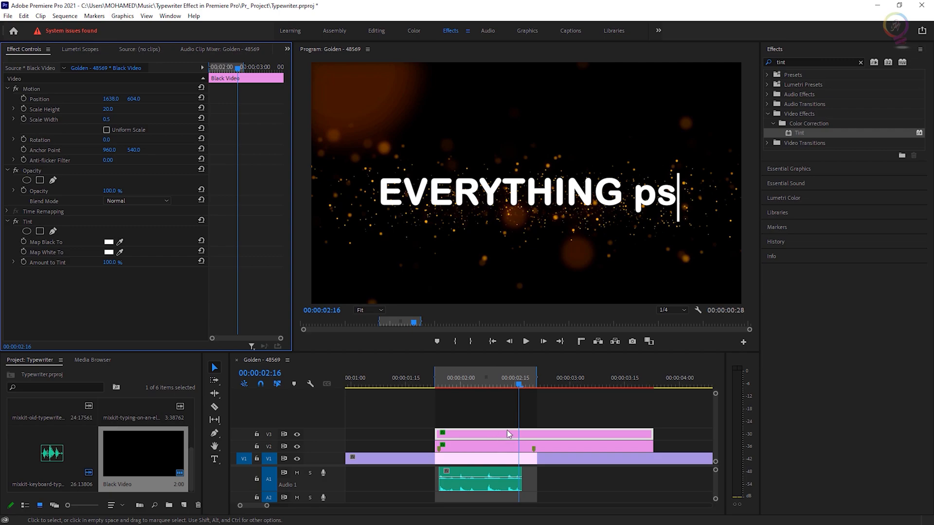
At the clip's start, move the bar just left of the text at about 303, 589 and set Scale Height to 25.
drag(517, 386, 439, 406)
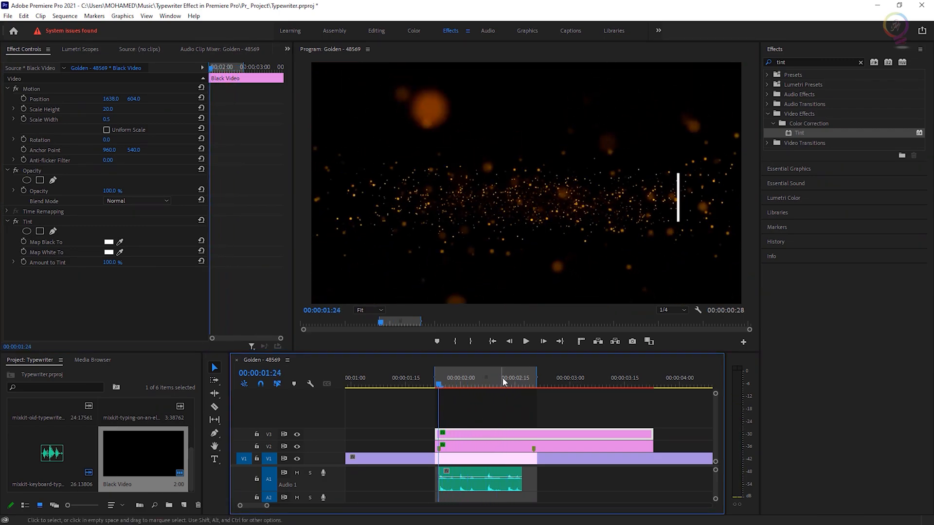
drag(110, 100, 19, 100)
click(460, 431)
key(=)
key(=)
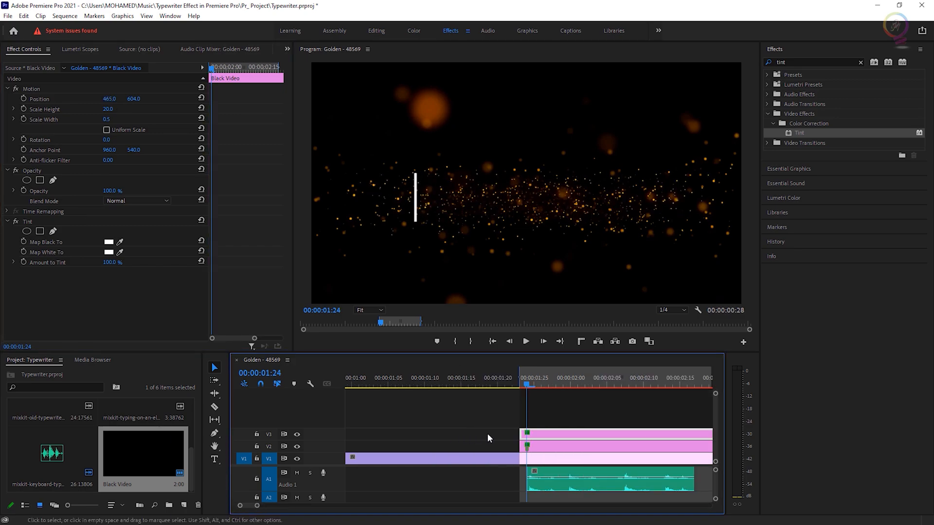
drag(533, 385, 566, 386)
drag(134, 98, 31, 99)
click(110, 110)
key(Up)
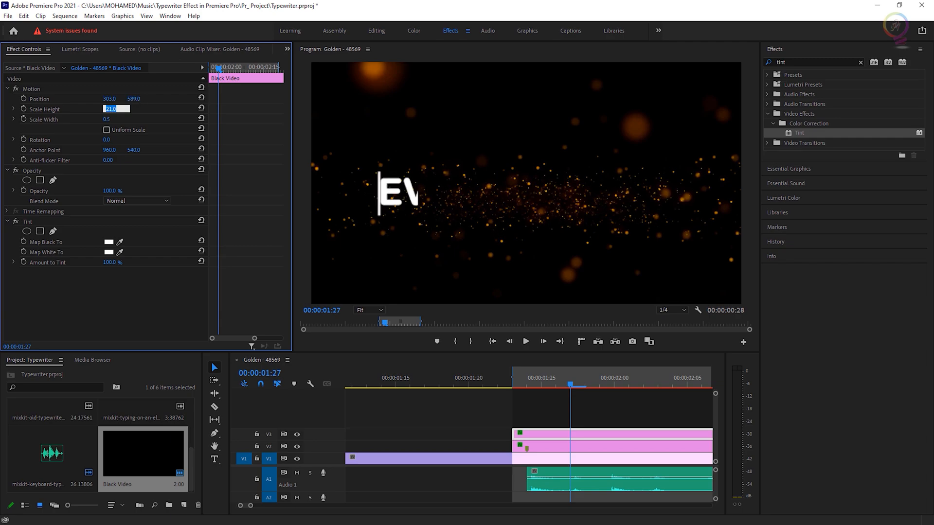
click(169, 308)
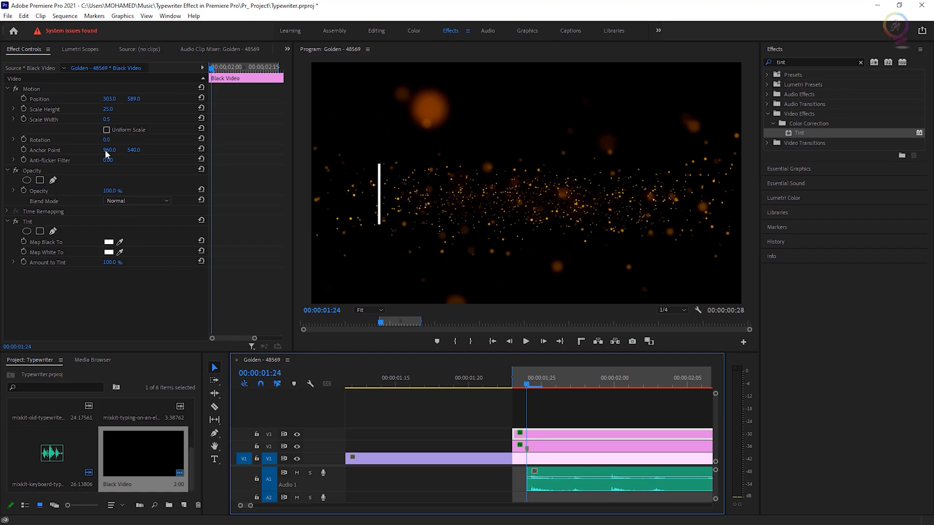
Keyframe the bar's Position at the start, then at 00:00:02:16 set its X position to 1642 so it follows the text.
click(24, 98)
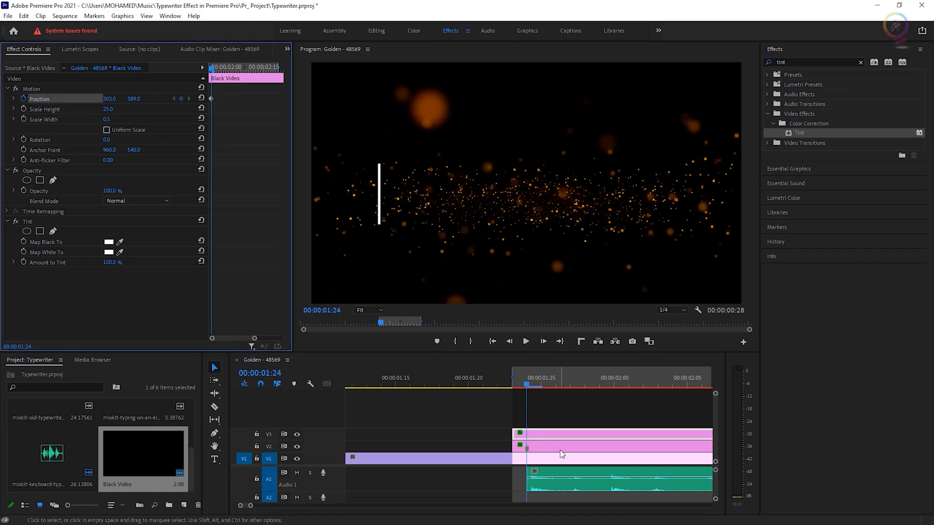
click(560, 435)
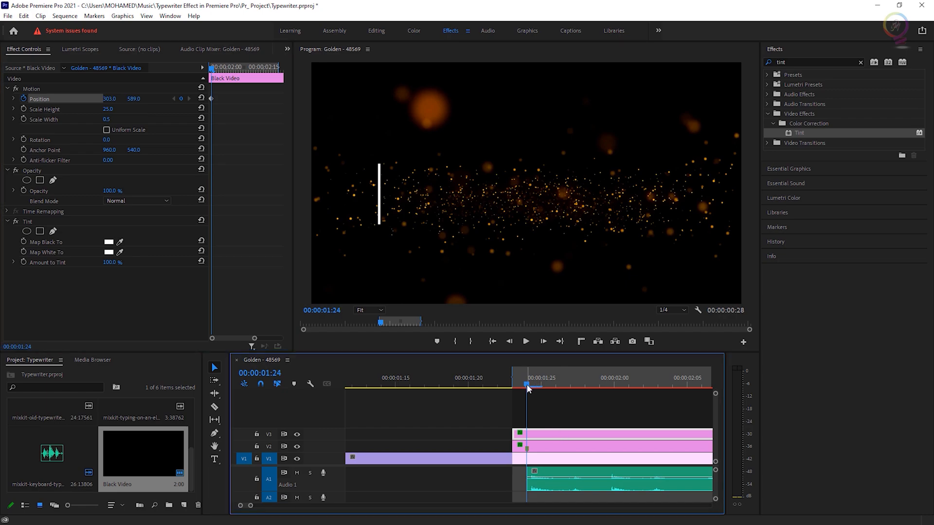
drag(529, 386, 608, 386)
key(minus)
key(minus)
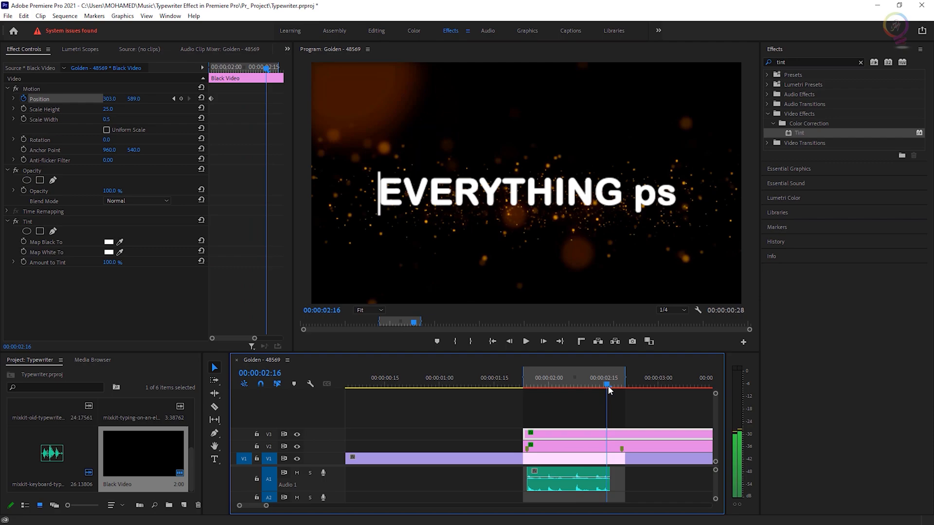
drag(110, 101, 122, 101)
drag(185, 101, 454, 101)
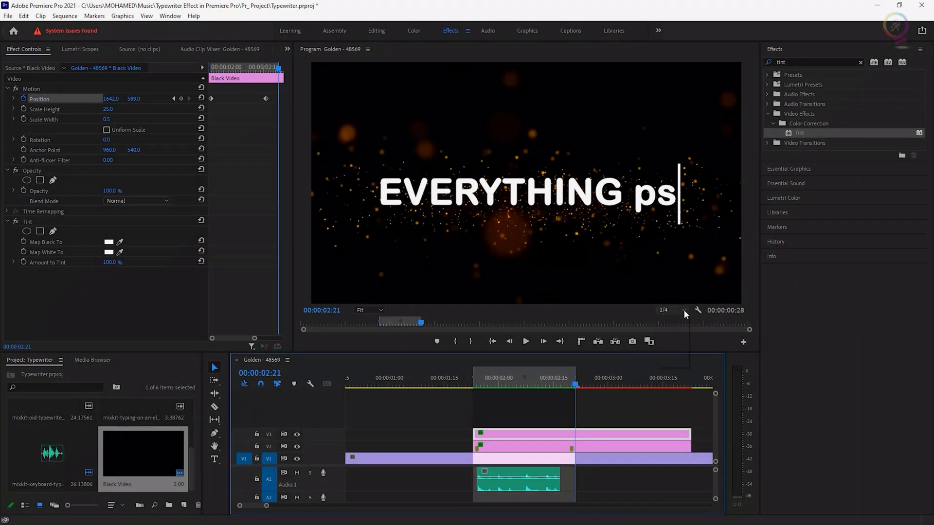
Set playback resolution to Full and play the cursor animation from the beginning in a maximized program monitor.
click(684, 311)
click(672, 323)
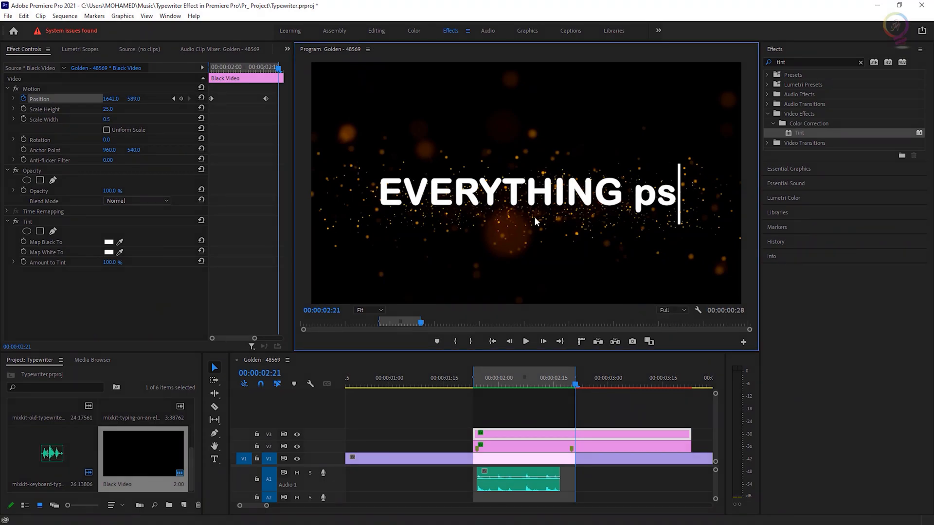
key(grave)
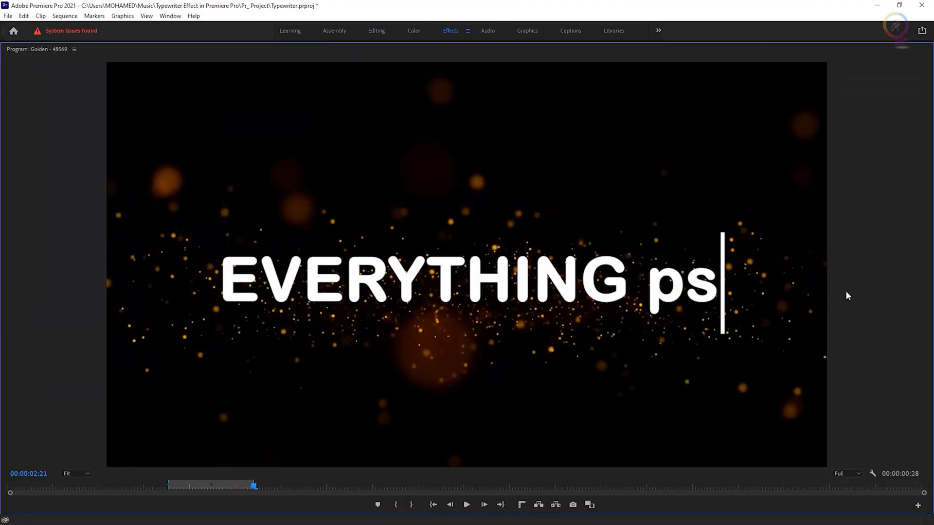
key(Home)
key(space)
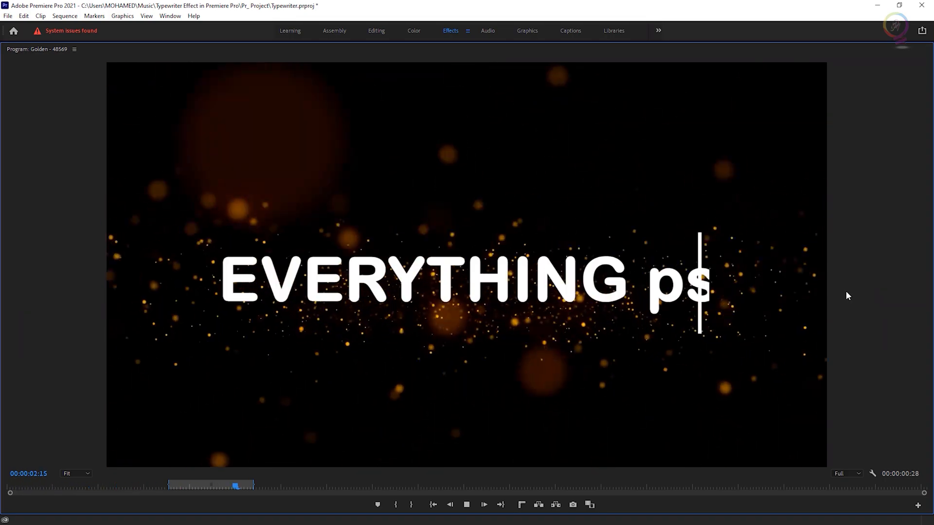
key(grave)
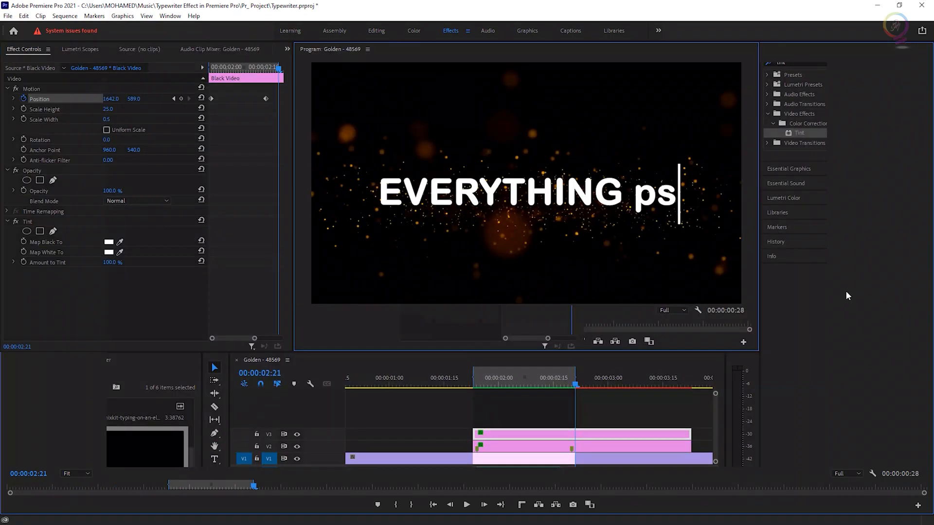
Step frame by frame through the reveal and cut the bar clip on V3 with the Razor tool at each step until the end.
drag(642, 387, 544, 403)
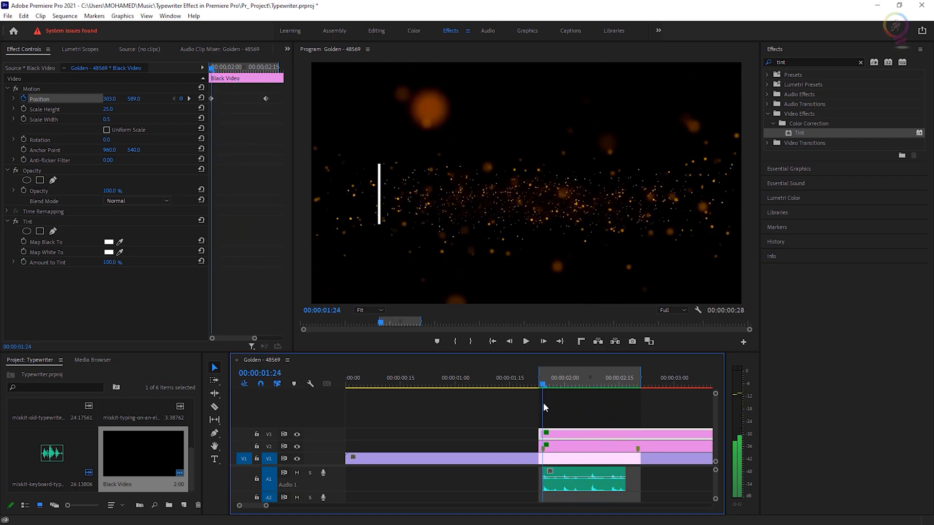
key(=)
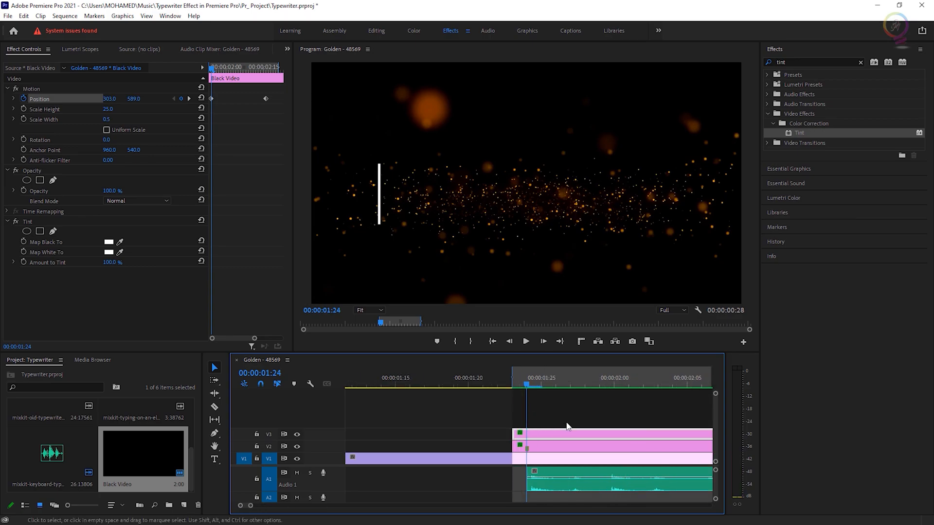
key(Right)
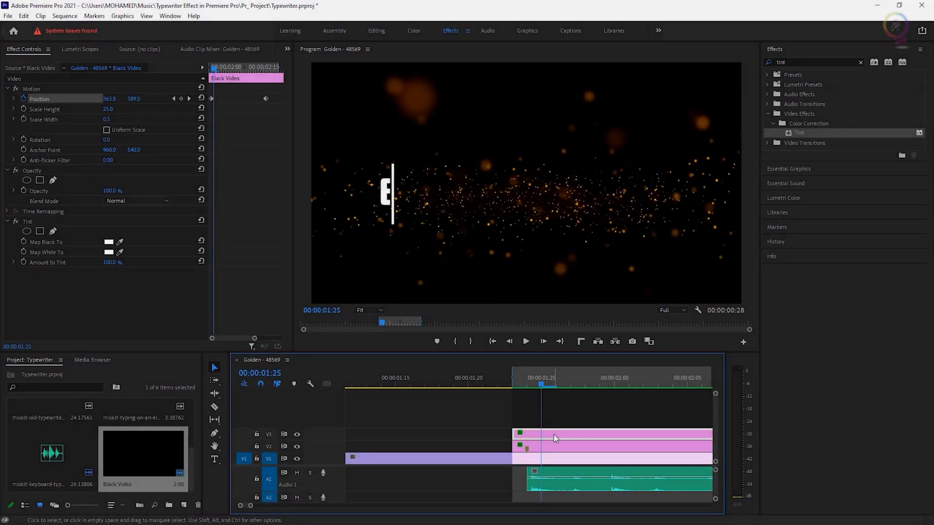
key(Left)
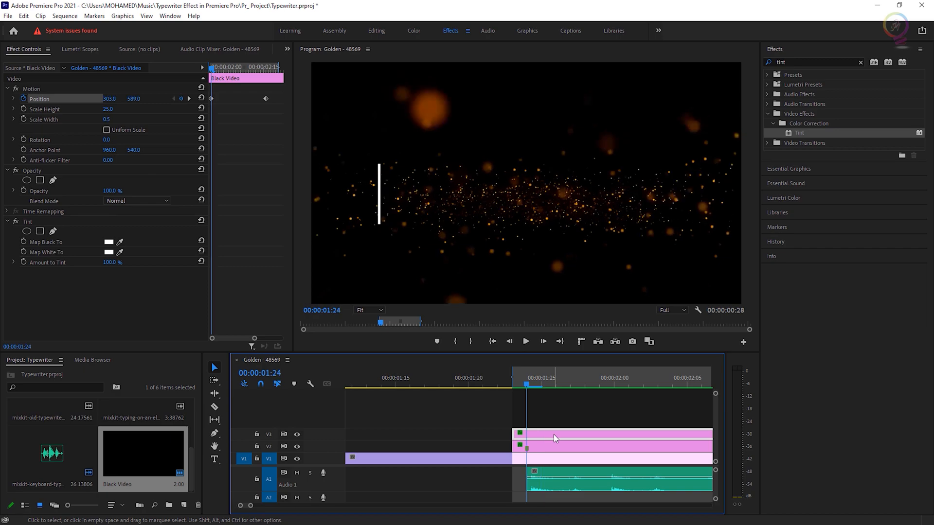
key(c)
click(530, 435)
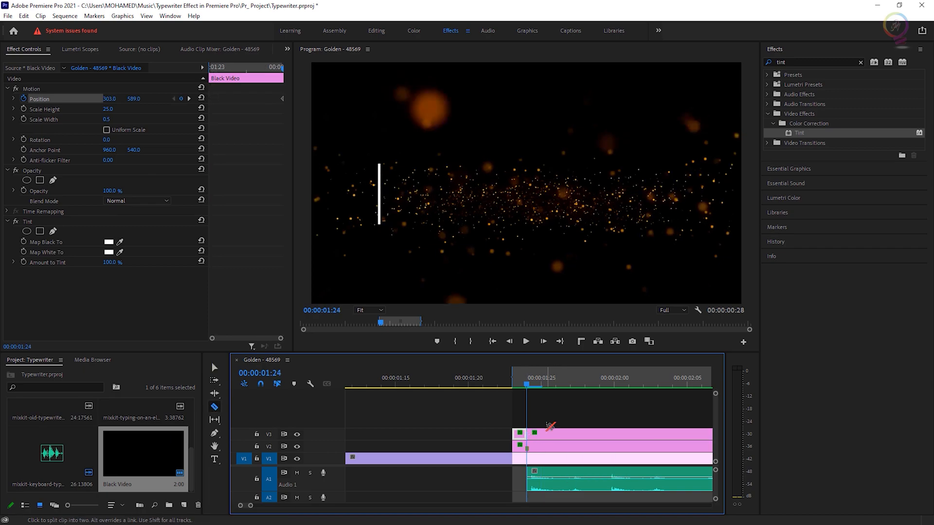
key(Right)
click(544, 435)
key(Right)
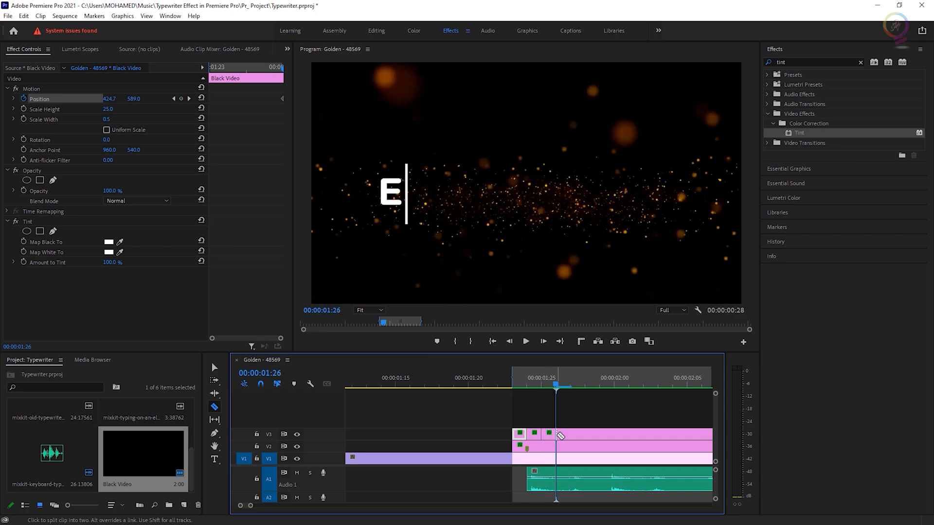
click(559, 435)
key(Right)
key(Right)
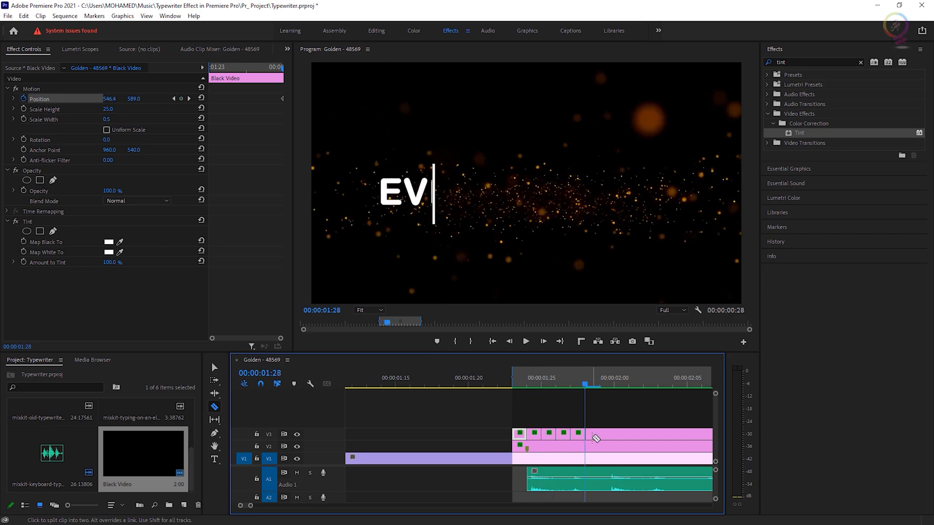
click(588, 436)
key(Right)
click(602, 435)
key(Right)
click(617, 436)
key(Right)
key(Right)
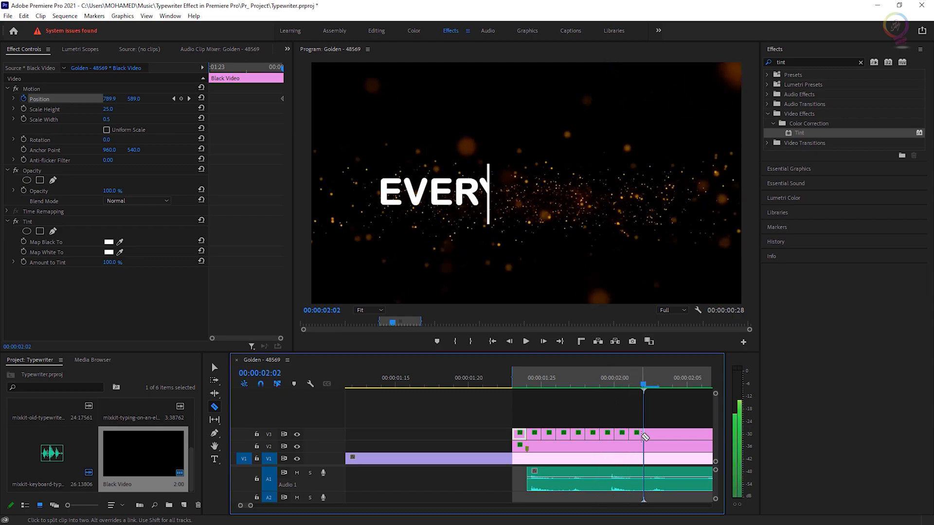
click(647, 437)
key(Right)
key(Right)
click(675, 435)
key(Right)
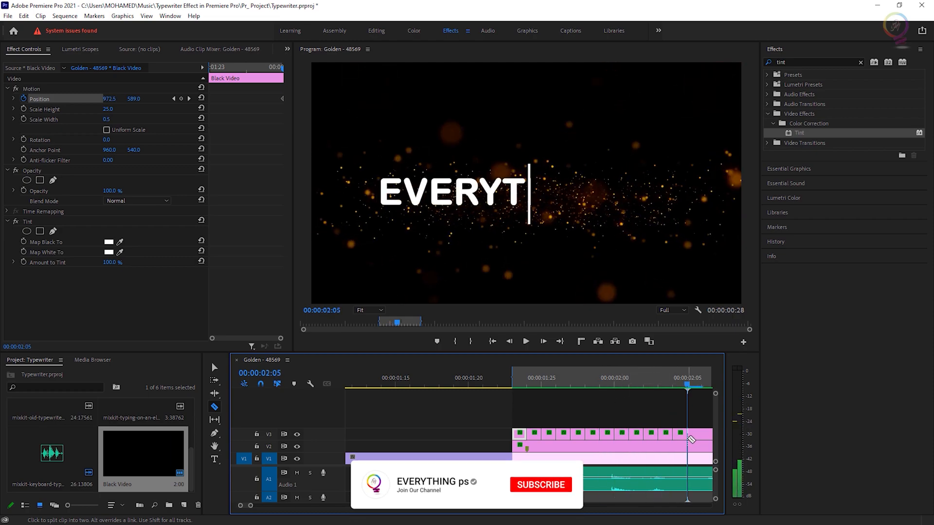
key(Right)
click(704, 435)
scroll(703, 435, down, 3)
key(Right)
click(487, 434)
key(Right)
key(Right)
click(502, 433)
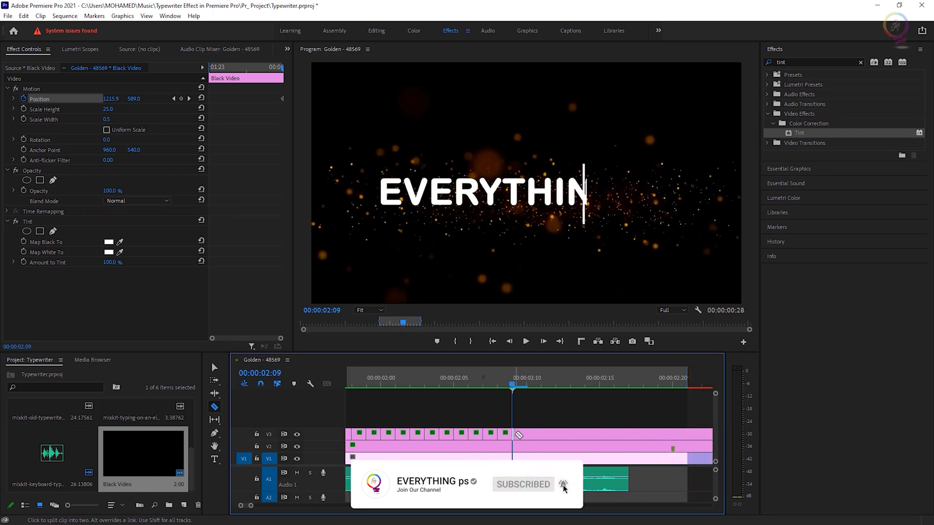
key(Right)
key(Right)
click(532, 434)
key(Right)
click(561, 434)
click(576, 433)
key(Right)
key(Right)
click(590, 434)
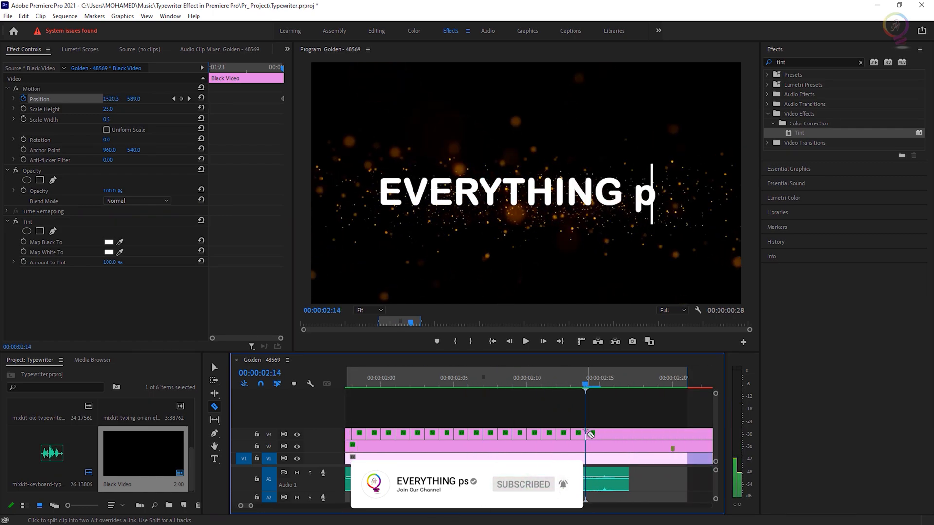
key(Right)
click(605, 434)
key(Right)
click(619, 436)
key(Right)
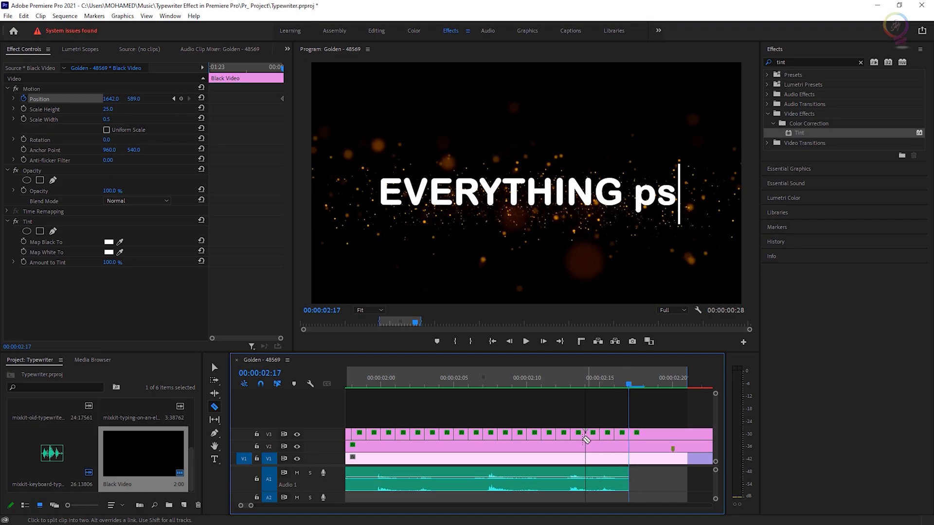
Delete every other segment of the cut bar clip so the cursor blinks.
scroll(584, 441, up, 3)
key(v)
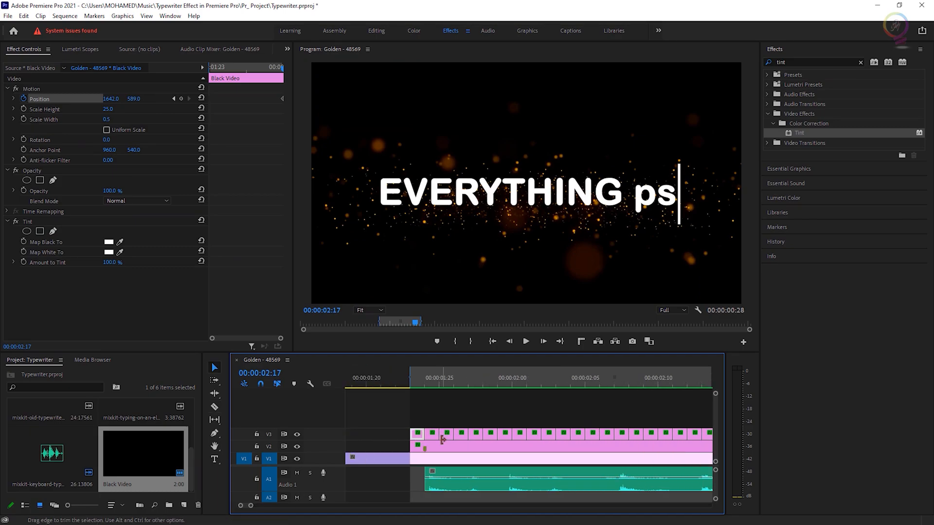
click(433, 435)
key(Delete)
click(463, 436)
key(Delete)
click(488, 433)
key(Delete)
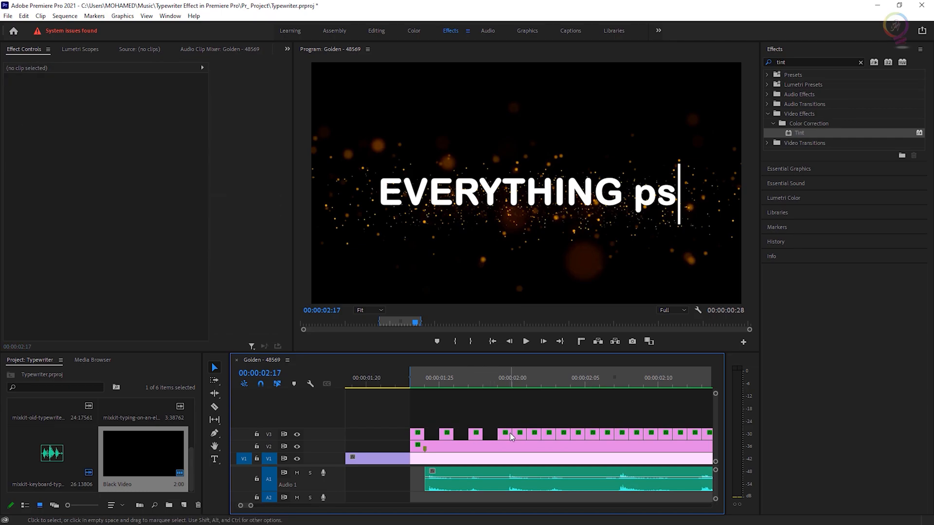
click(518, 435)
key(Delete)
click(547, 434)
key(Delete)
click(578, 434)
key(Delete)
click(608, 434)
key(Delete)
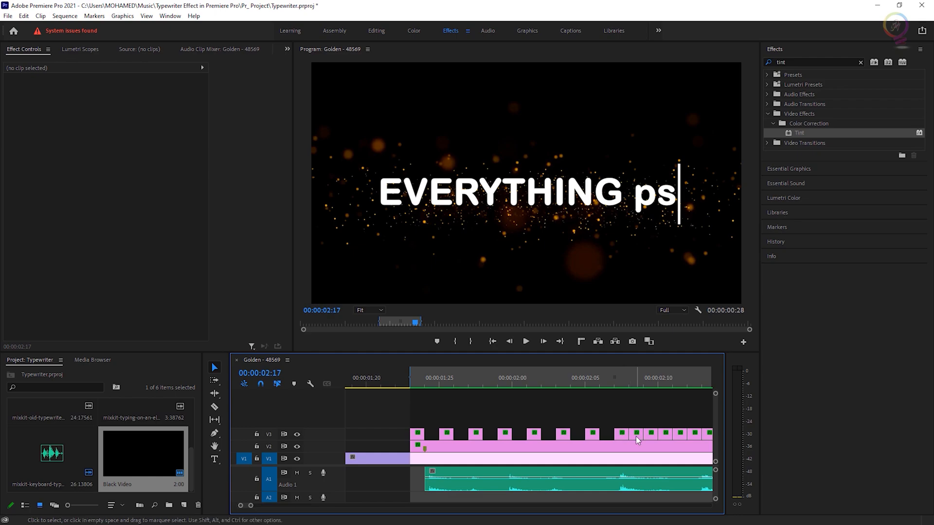
click(635, 435)
key(Delete)
click(663, 435)
key(Delete)
click(693, 433)
key(Delete)
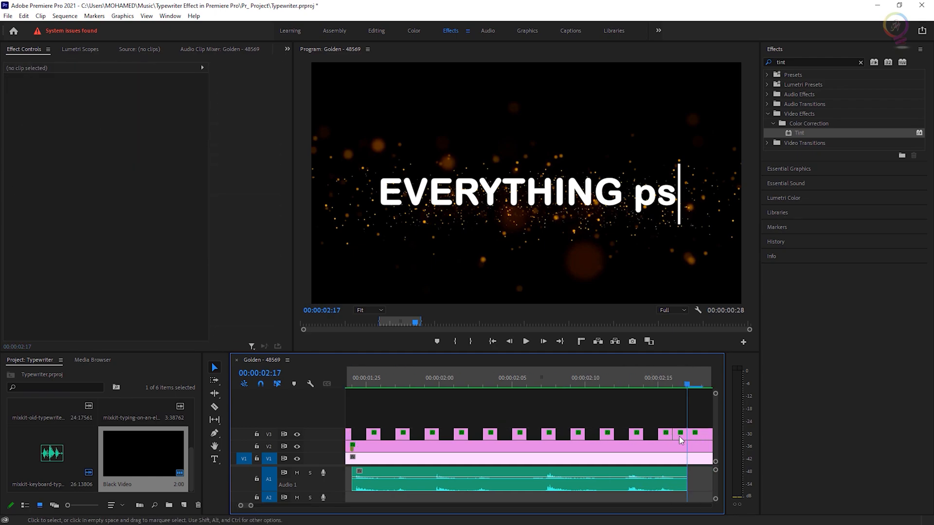